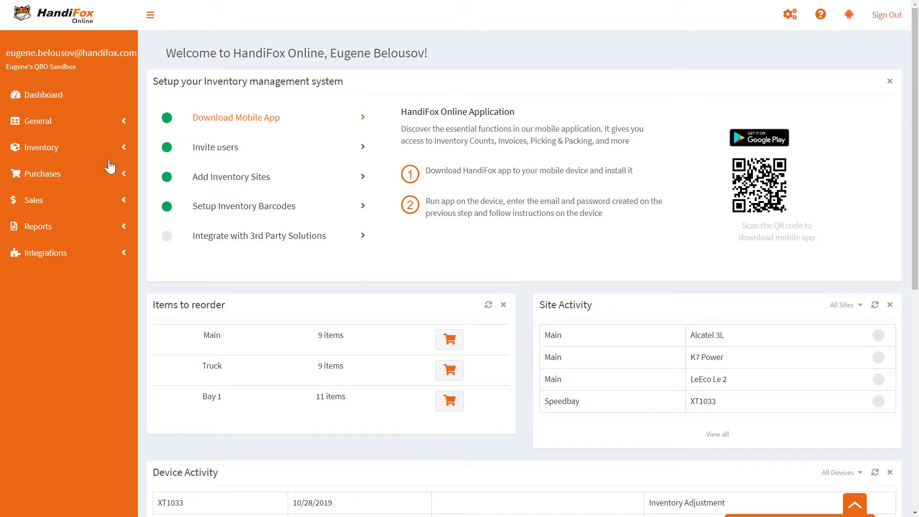
# Expand Inventory in the sidebar and go to the Serial/Lot numbers page.
pyautogui.click(89, 152)
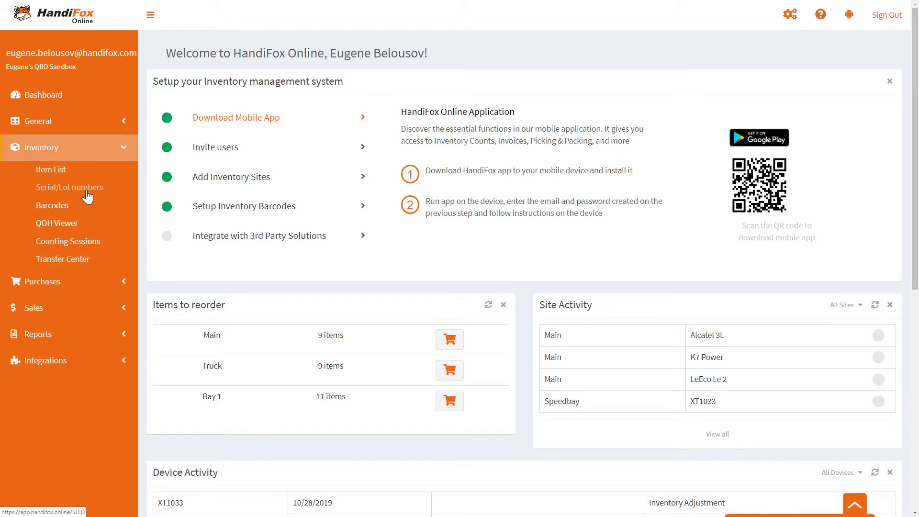
pyautogui.click(89, 191)
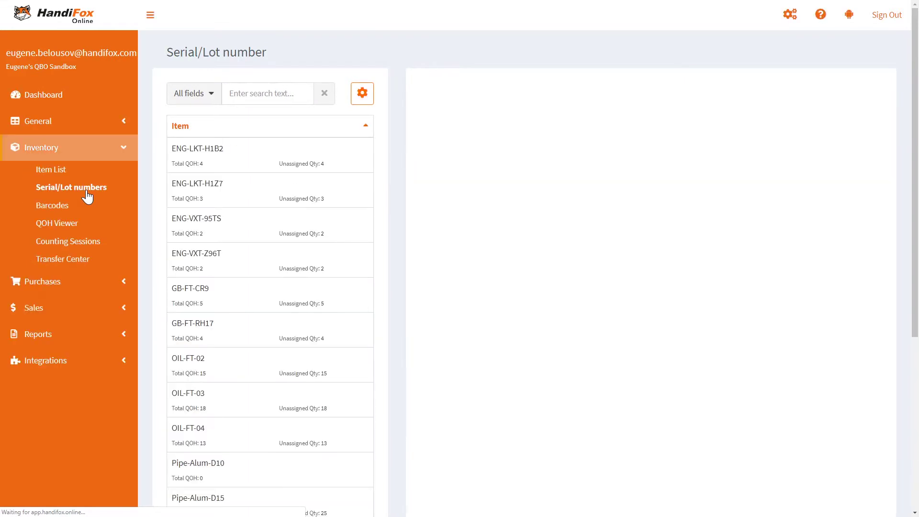
# Select item ENG-LKT-H1B2 and review the choices in its Tracking dropdown.
pyautogui.click(260, 162)
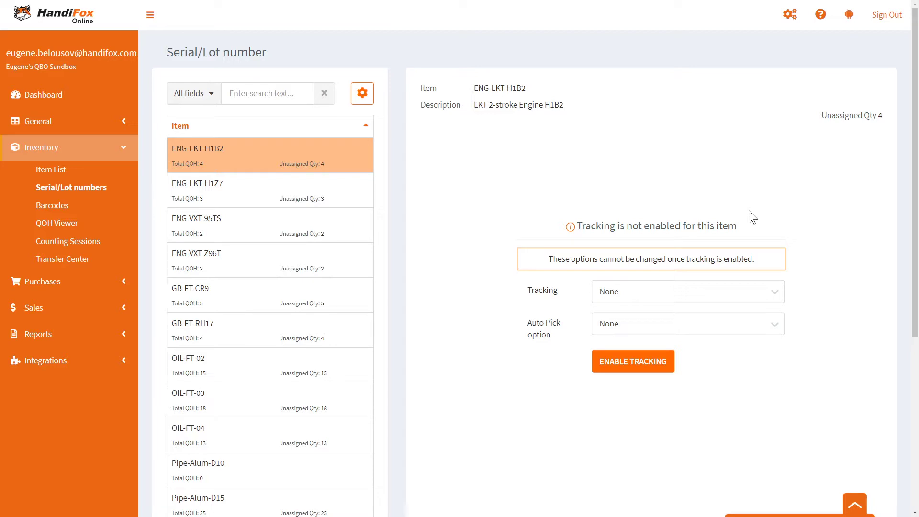
pyautogui.click(772, 289)
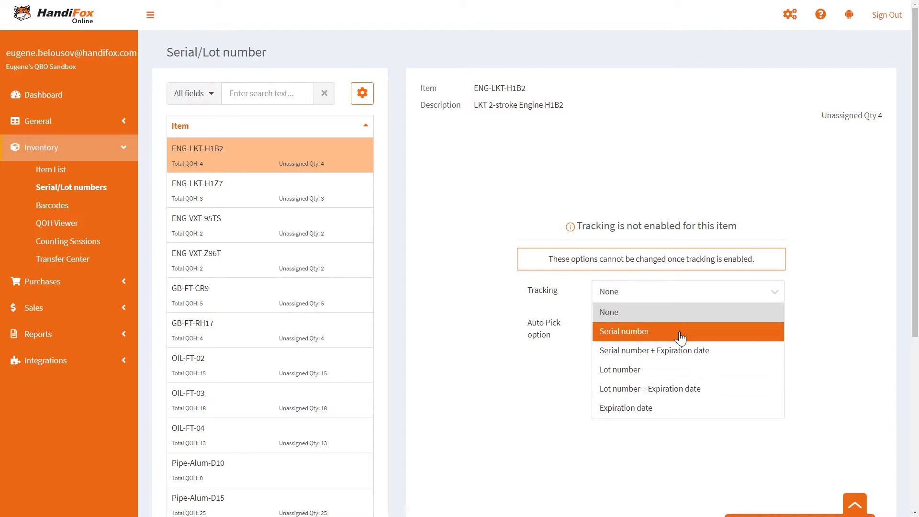
# Explore ENG-LKT-H1B2's Tracking and Auto Pick choices and try Serial number tracking.
pyautogui.click(800, 296)
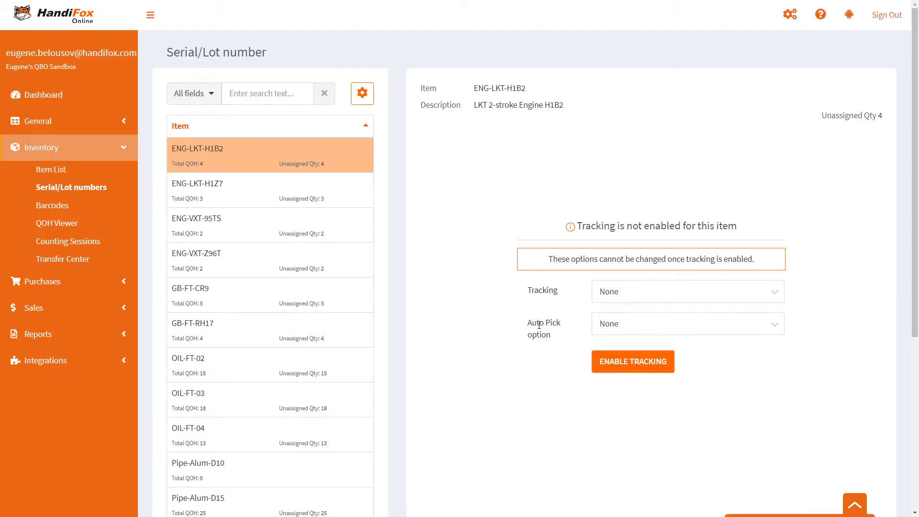
pyautogui.click(676, 331)
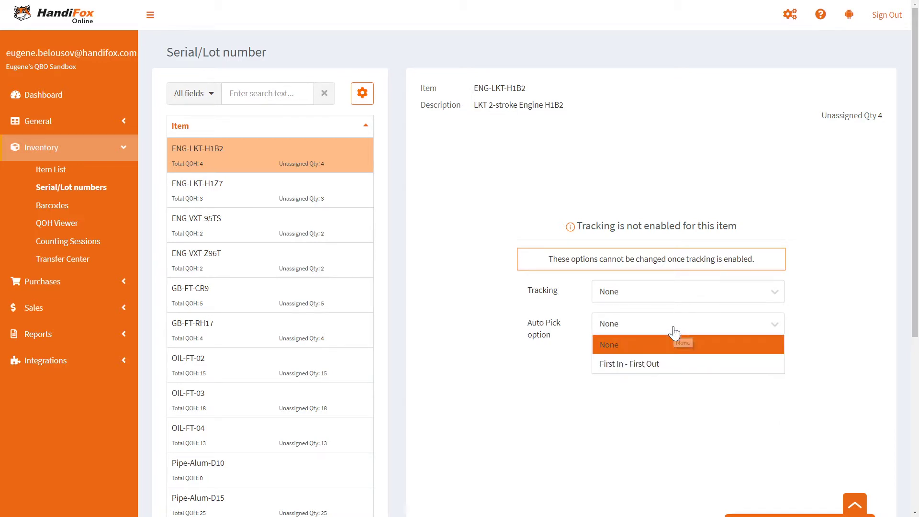
pyautogui.click(675, 333)
pyautogui.click(674, 330)
pyautogui.click(677, 297)
pyautogui.click(646, 332)
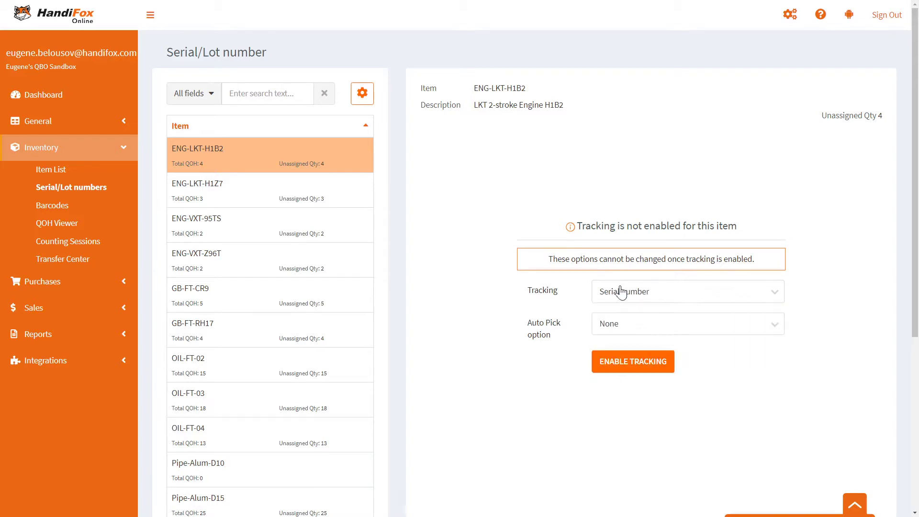
# Switch ENG-LKT-H1B2 to Serial number + Expiration date tracking, leaving Auto Pick at None.
pyautogui.click(657, 324)
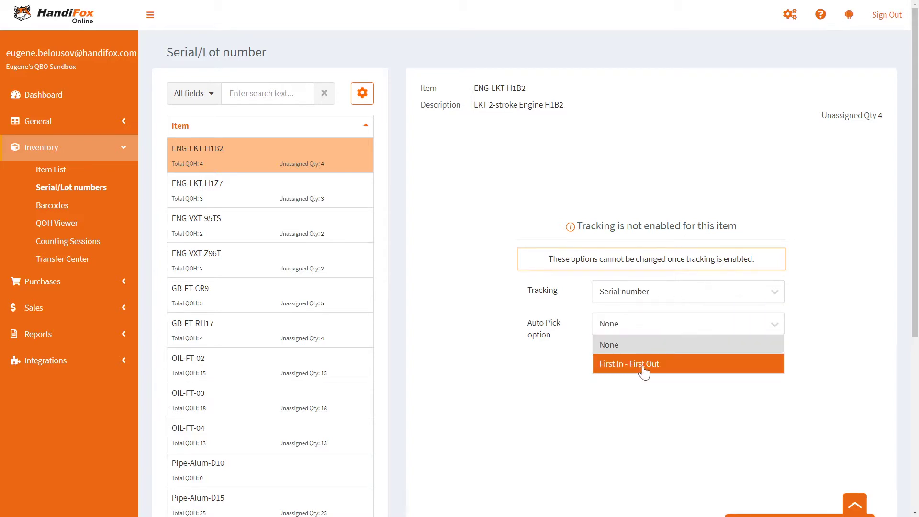
pyautogui.click(669, 373)
pyautogui.click(667, 293)
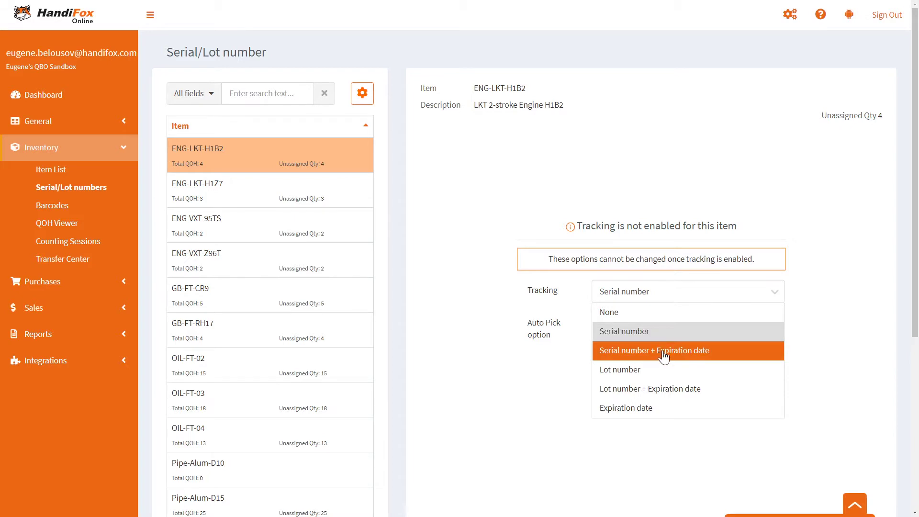
pyautogui.click(664, 353)
pyautogui.click(672, 325)
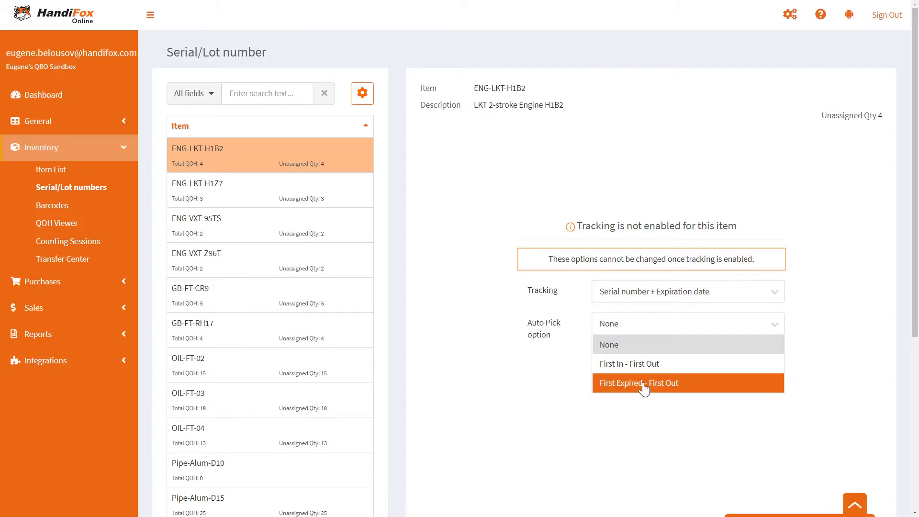
pyautogui.click(698, 406)
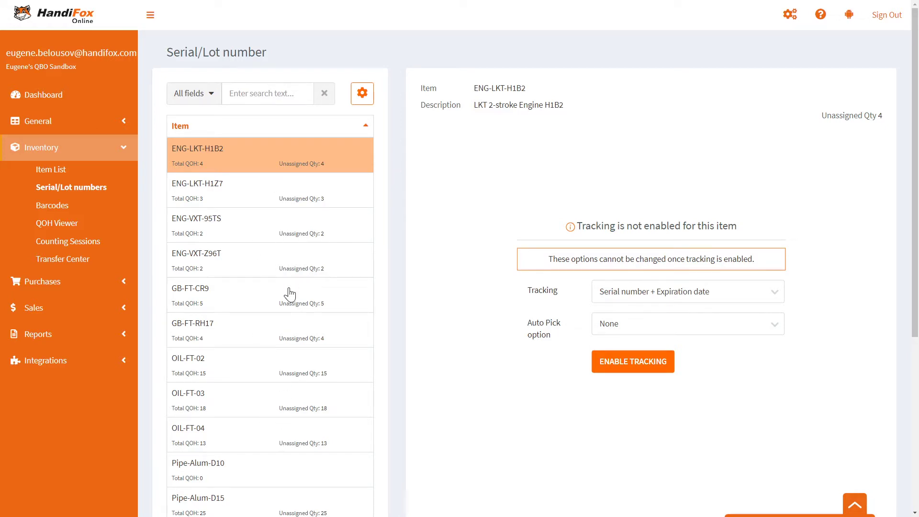
# Look over ENG-LKT-H1Z7 and ENG-VXT-95TS tracking settings, then return to ENG-LKT-H1B2.
pyautogui.click(243, 198)
pyautogui.click(250, 224)
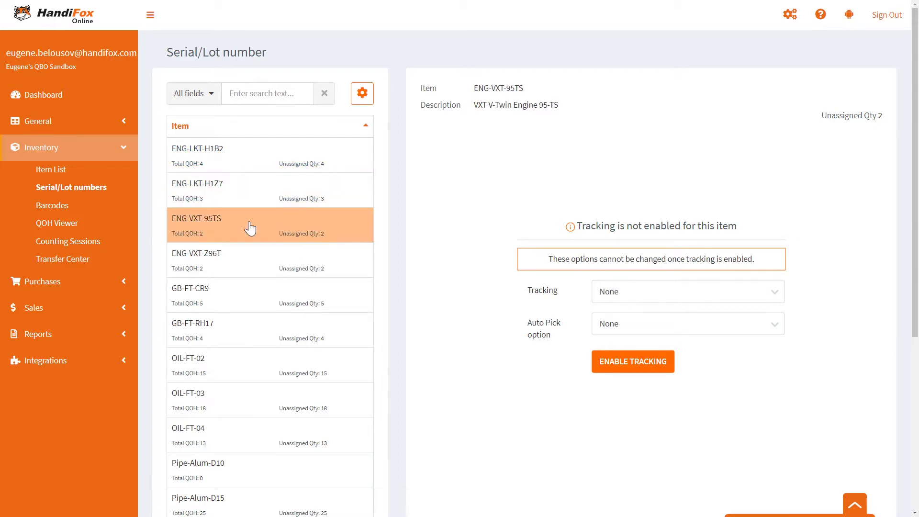
pyautogui.click(266, 204)
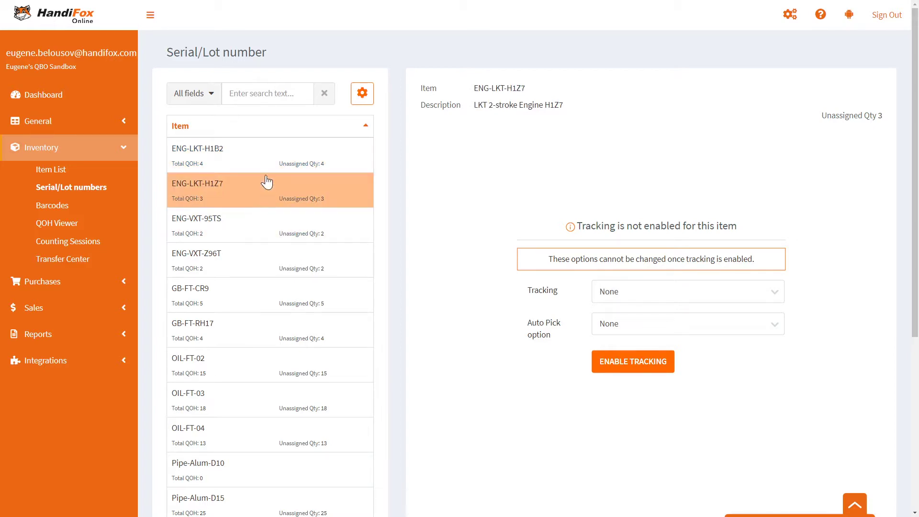
pyautogui.click(268, 159)
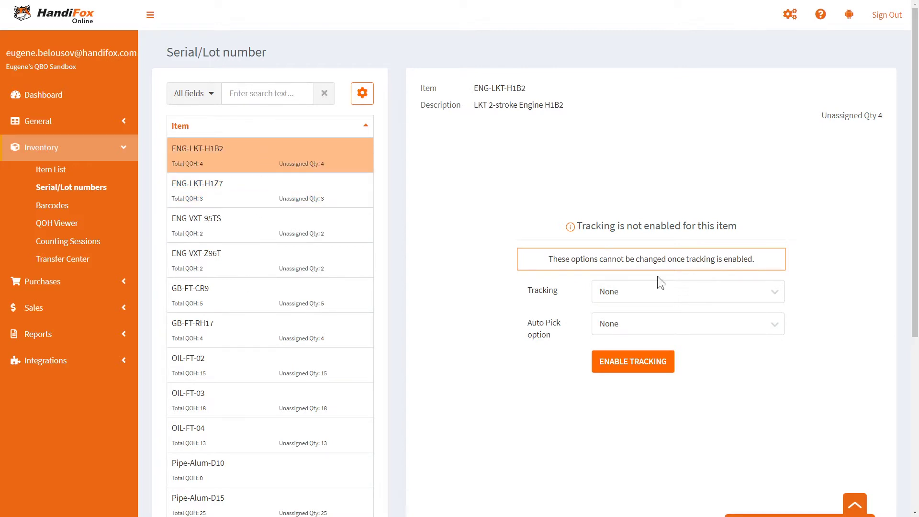
# Enable Serial number tracking with First In - First Out auto pick for ENG-LKT-H1B2.
pyautogui.click(682, 293)
pyautogui.click(641, 336)
pyautogui.click(637, 324)
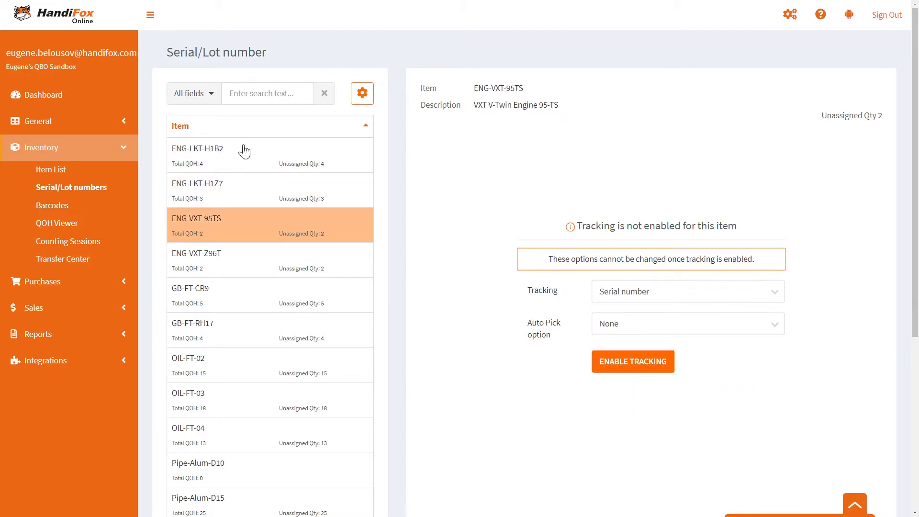
pyautogui.click(244, 151)
pyautogui.click(256, 228)
# Set Serial number tracking for ENG-VXT-95TS, then move through GB-FT-RH17 to OIL-FT-02.
pyautogui.click(267, 162)
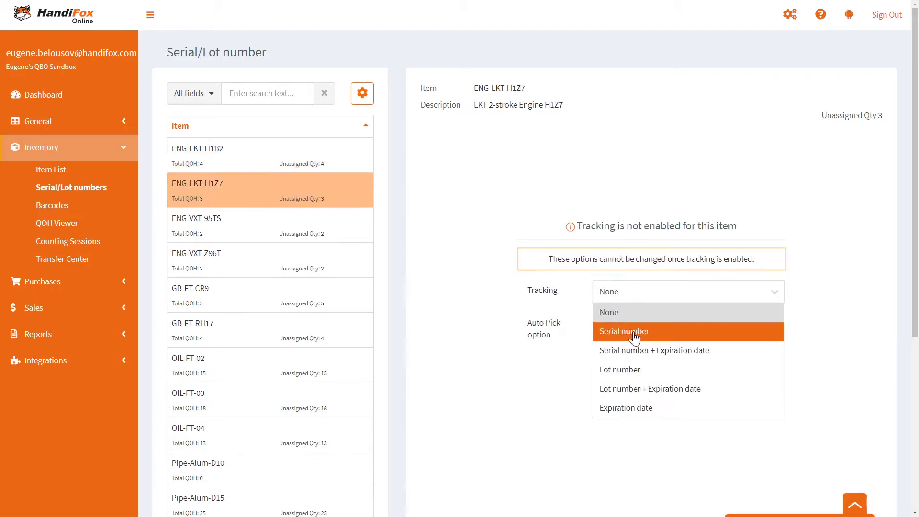
pyautogui.click(321, 273)
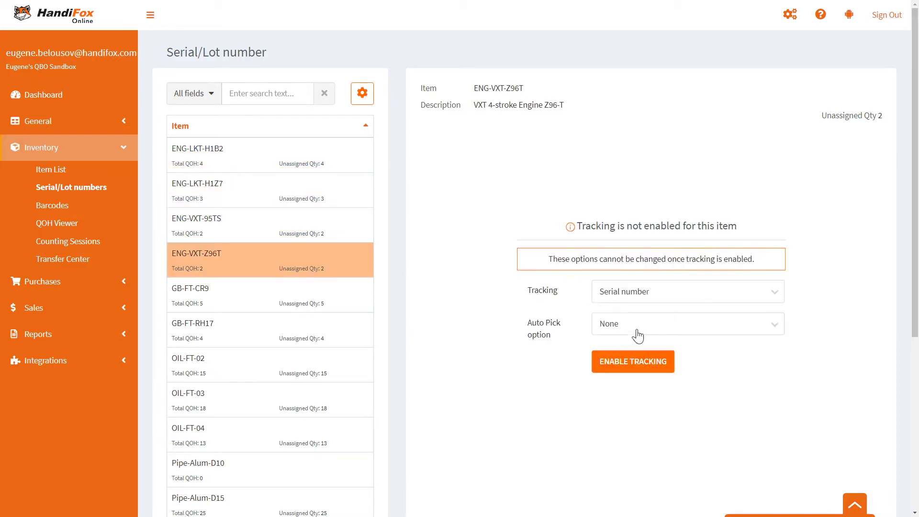
pyautogui.click(617, 299)
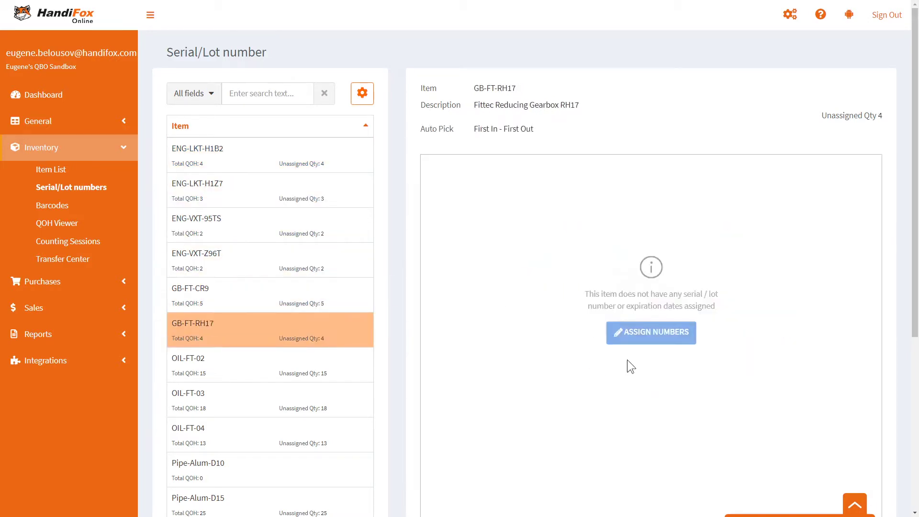
pyautogui.click(254, 368)
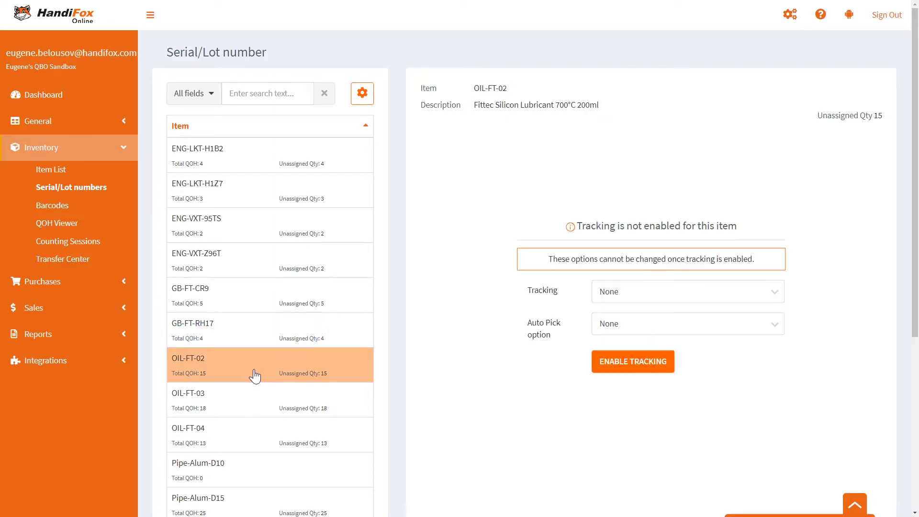
# Enable Lot number + Expiration date tracking with First Expired - First Out for OIL-FT-02.
pyautogui.click(258, 414)
pyautogui.click(254, 437)
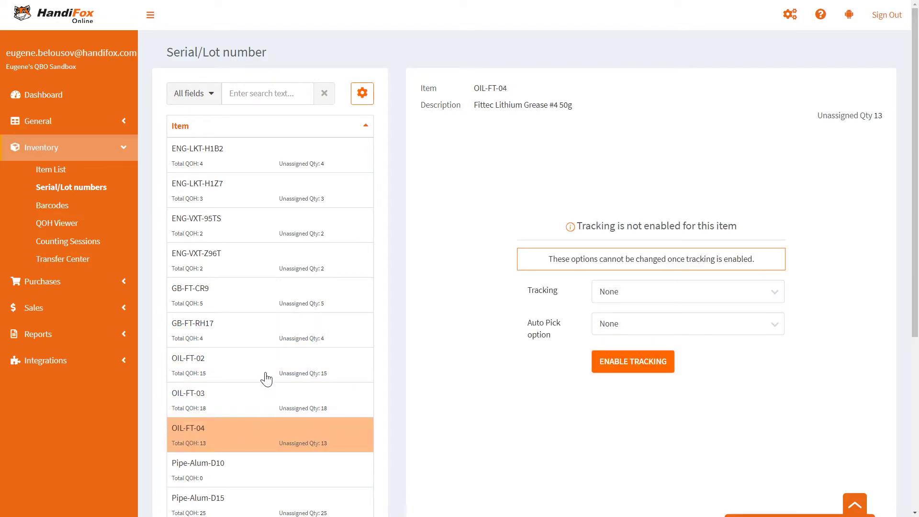
pyautogui.click(294, 371)
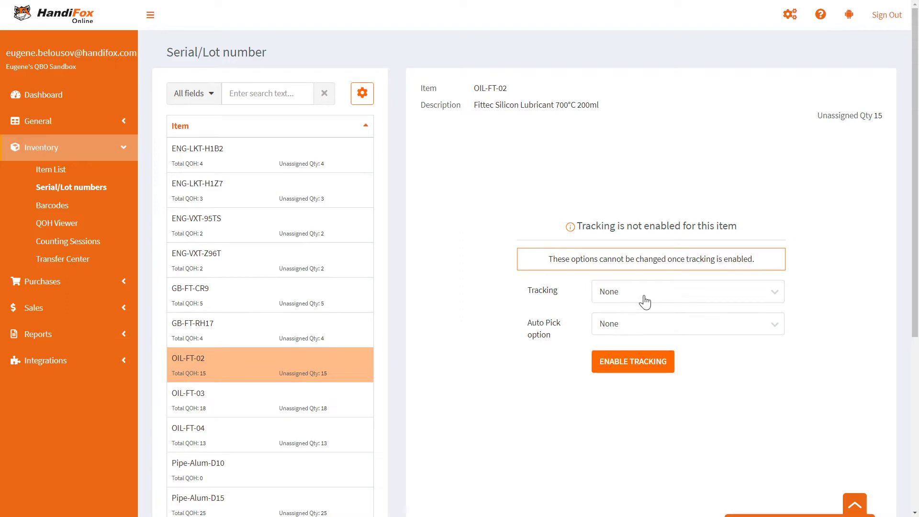
pyautogui.click(661, 297)
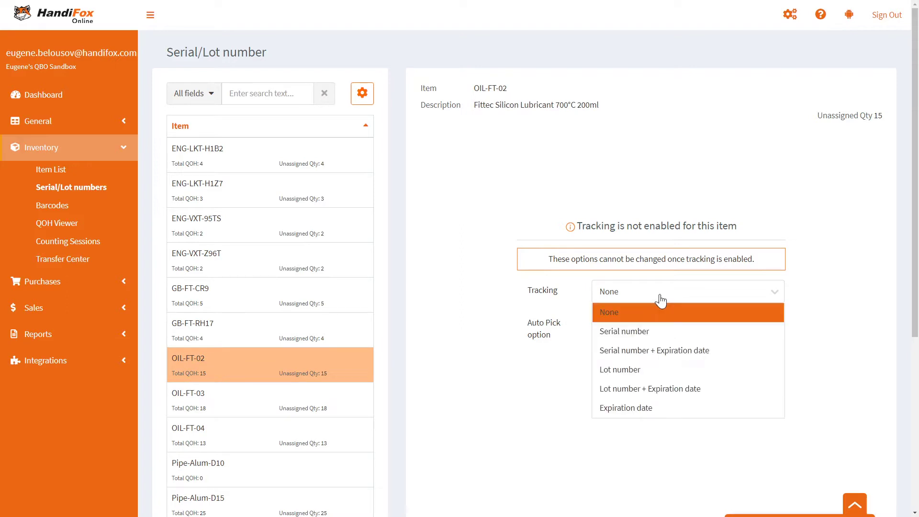
pyautogui.click(642, 386)
pyautogui.click(652, 334)
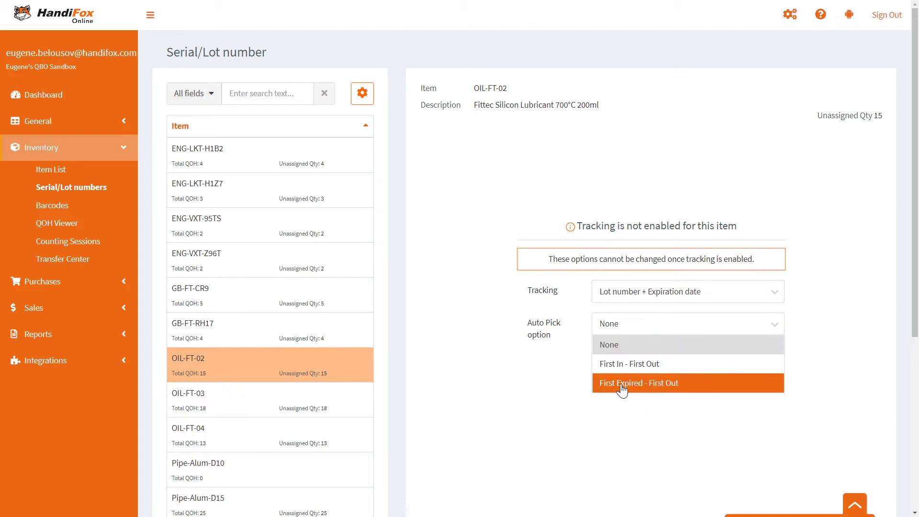
pyautogui.click(665, 385)
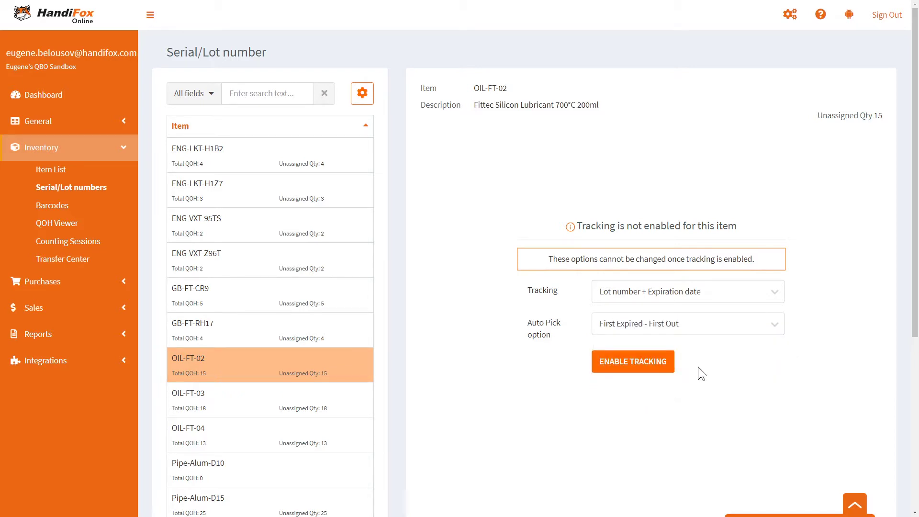
pyautogui.click(638, 369)
# Give OIL-FT-03 the same Lot number + Expiration date, First Expired - First Out tracking.
pyautogui.click(287, 398)
pyautogui.click(637, 292)
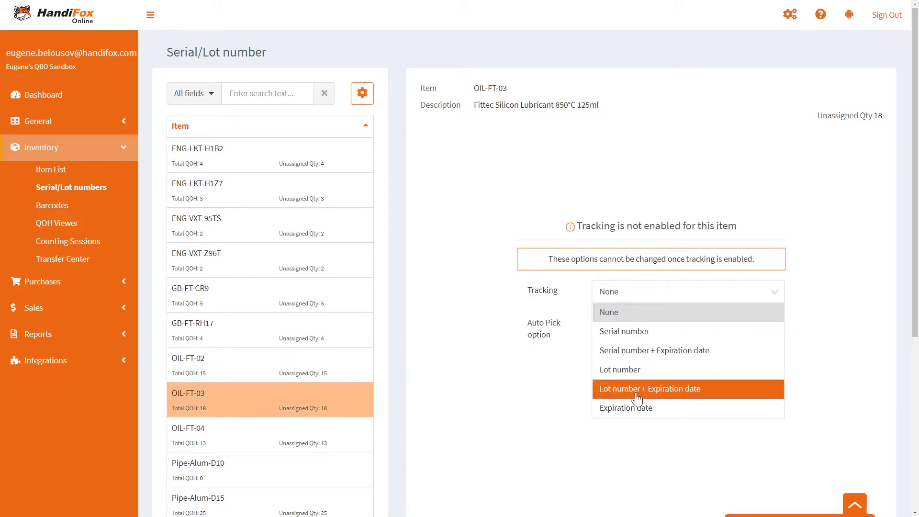
pyautogui.click(636, 389)
pyautogui.click(651, 383)
pyautogui.click(637, 364)
# Enable Lot number + Expiration date tracking with First Expired - First Out for OIL-FT-04.
pyautogui.click(308, 434)
pyautogui.click(637, 291)
pyautogui.click(617, 389)
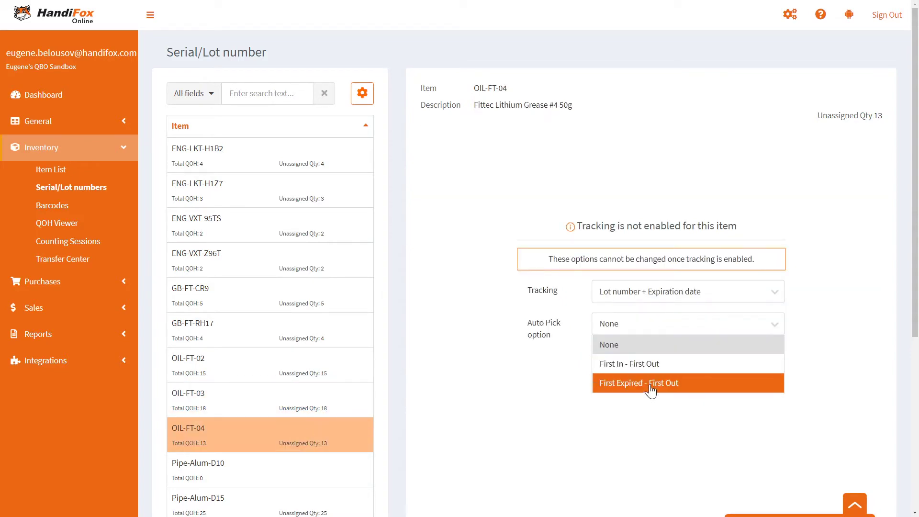
pyautogui.click(651, 385)
pyautogui.click(636, 365)
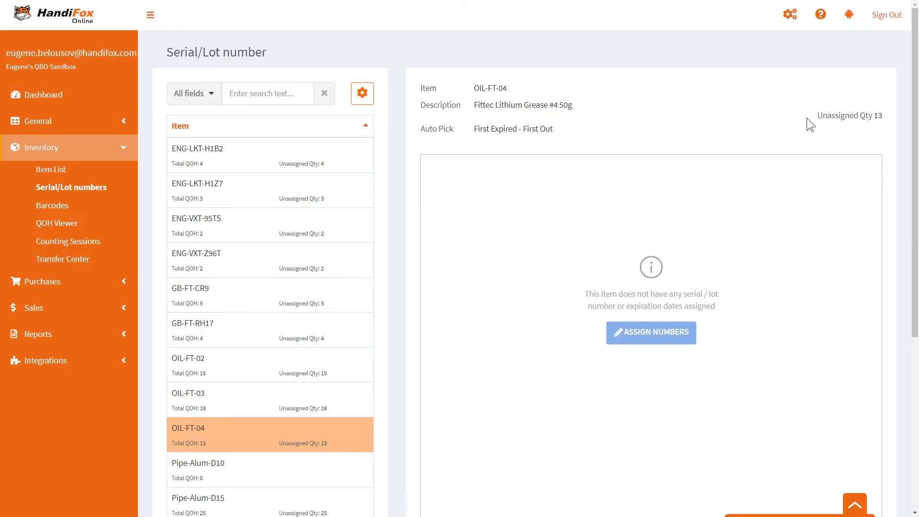
# Check OIL-FT-04's 13 unassigned units and start assigning lot numbers to them.
pyautogui.moveTo(815, 117); pyautogui.dragTo(879, 116)
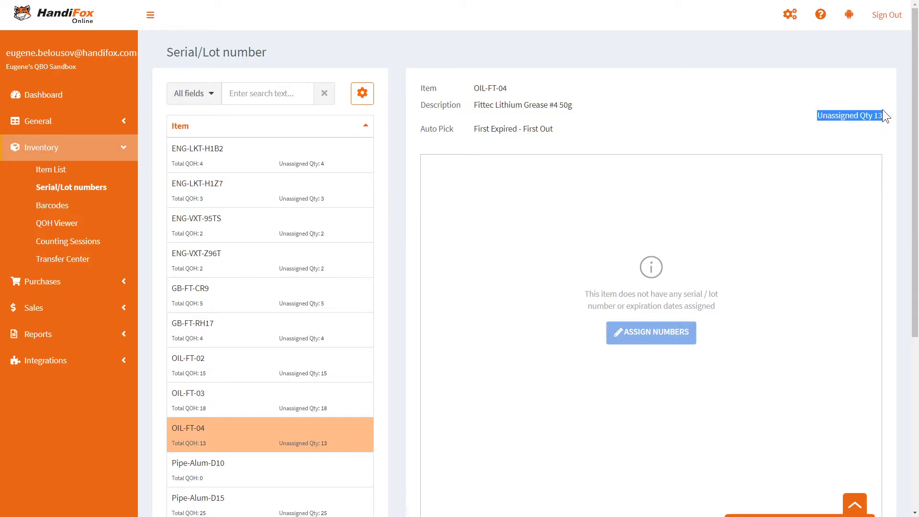
pyautogui.click(739, 126)
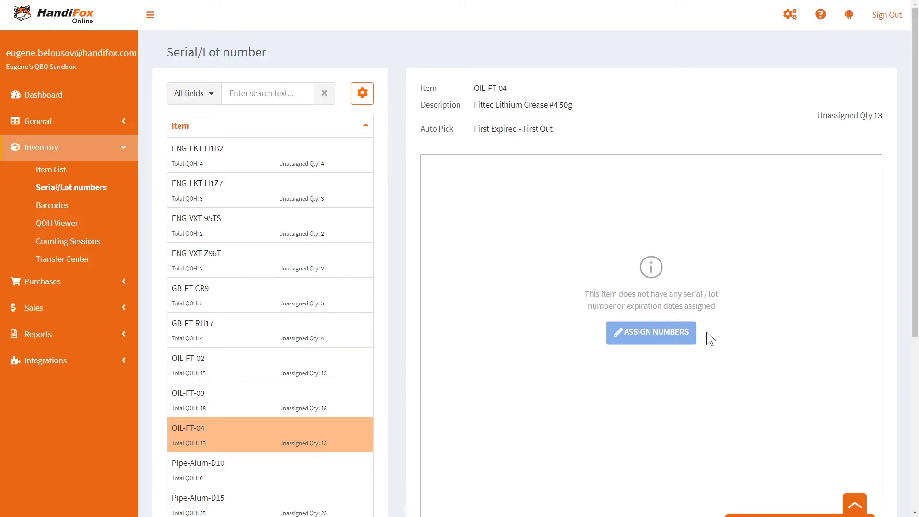
pyautogui.click(667, 345)
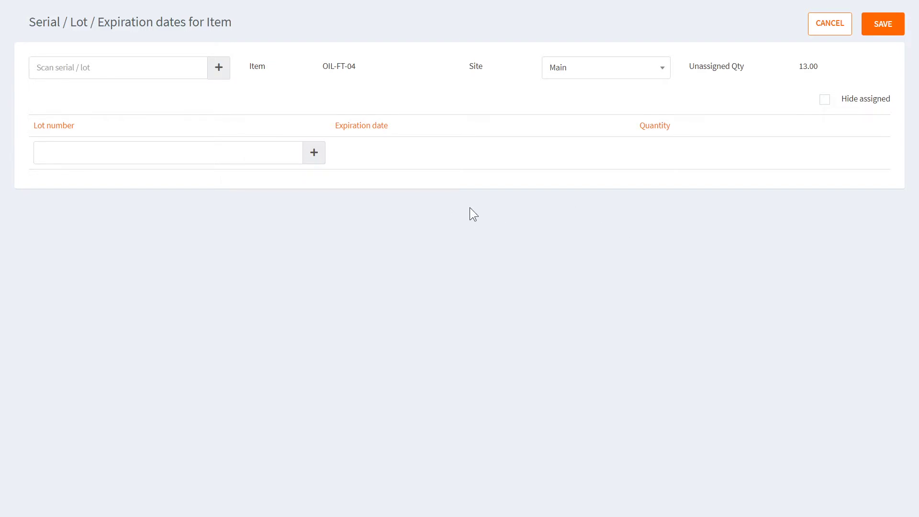
pyautogui.click(242, 153)
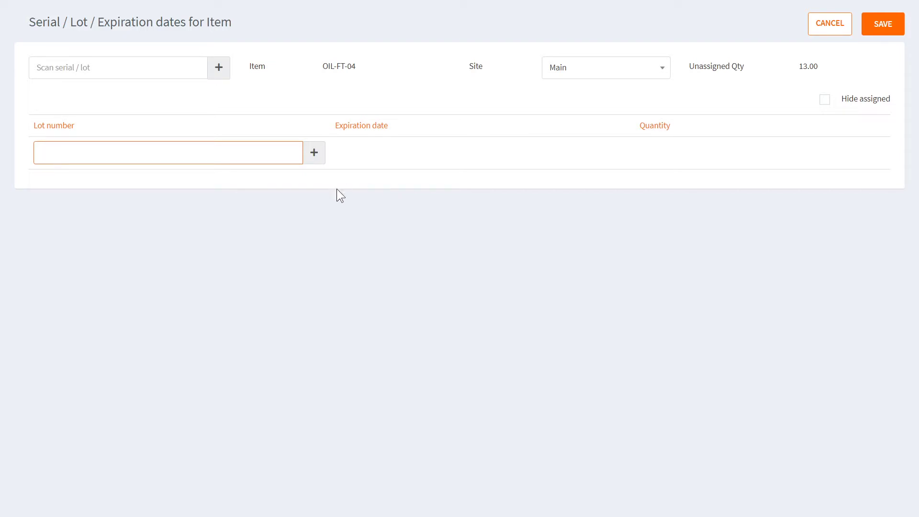
pyautogui.write('654645634522')
pyautogui.click(317, 160)
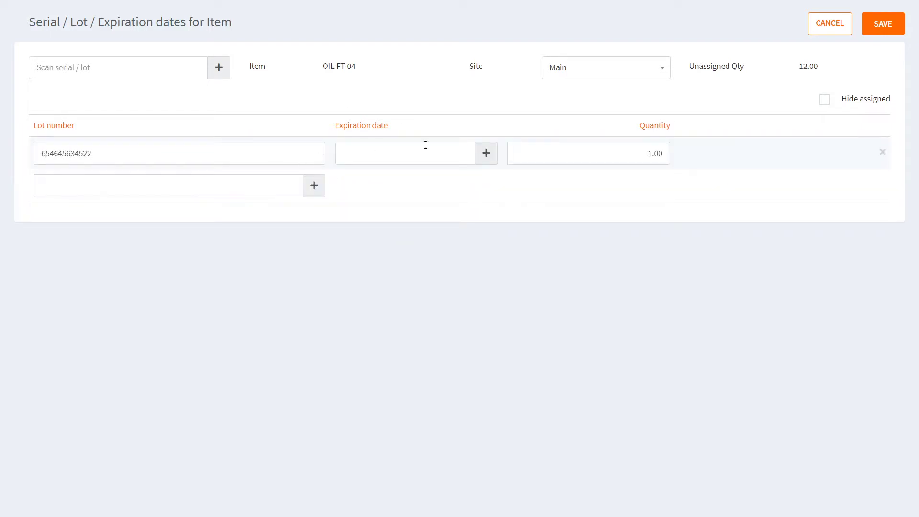
pyautogui.click(427, 145)
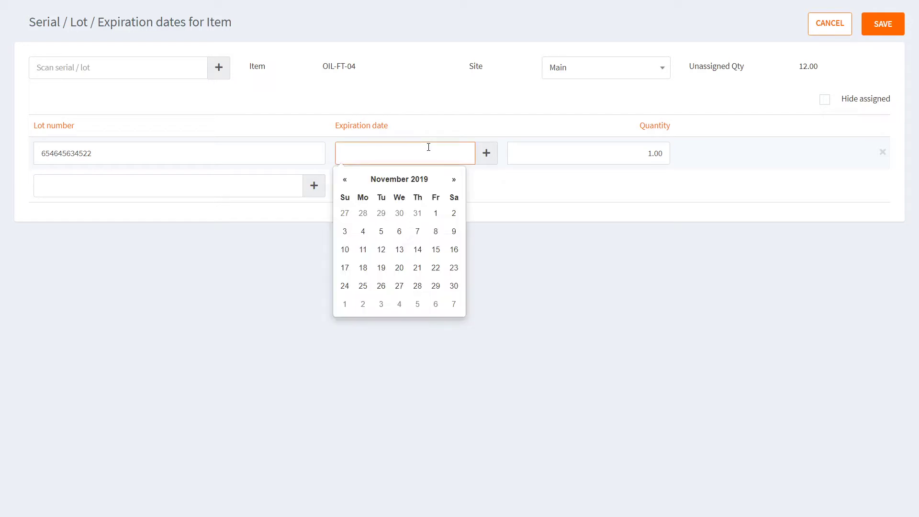
pyautogui.click(453, 180)
pyautogui.click(454, 180)
pyautogui.click(453, 179)
pyautogui.click(455, 180)
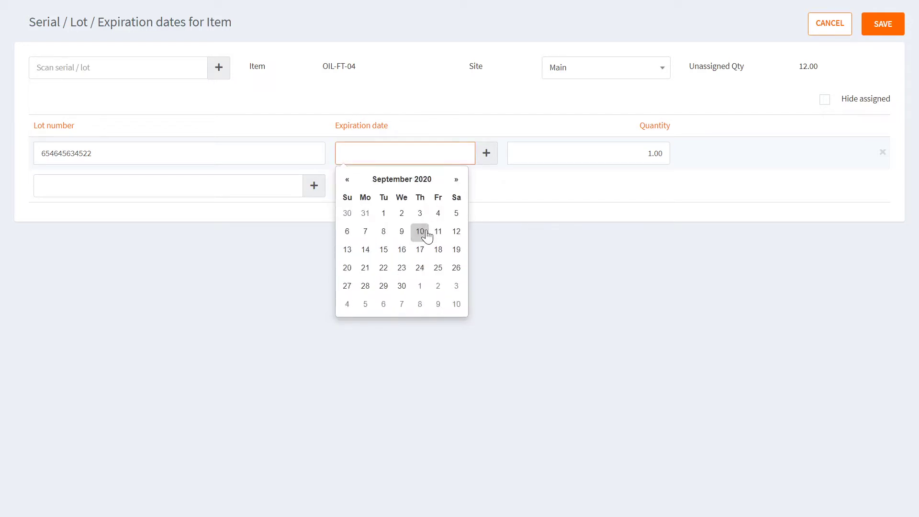
pyautogui.click(419, 232)
pyautogui.click(610, 152)
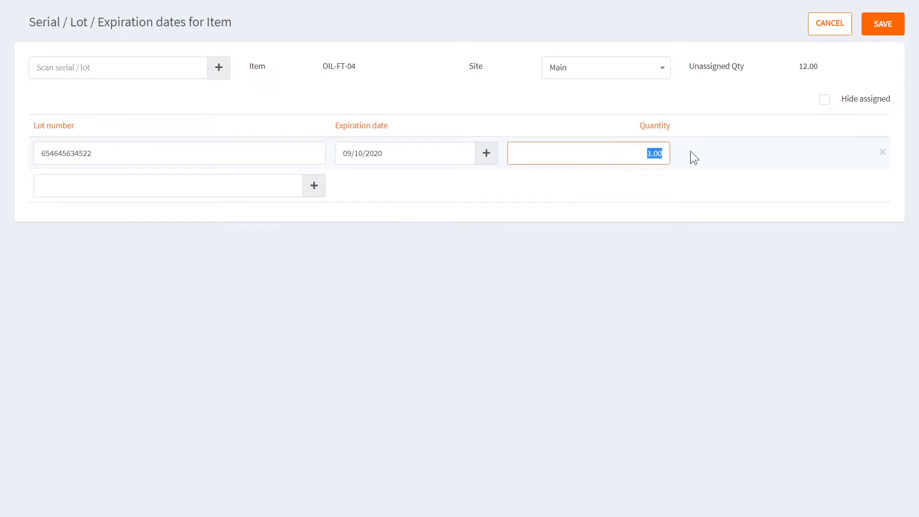
pyautogui.write('5')
pyautogui.click(260, 153)
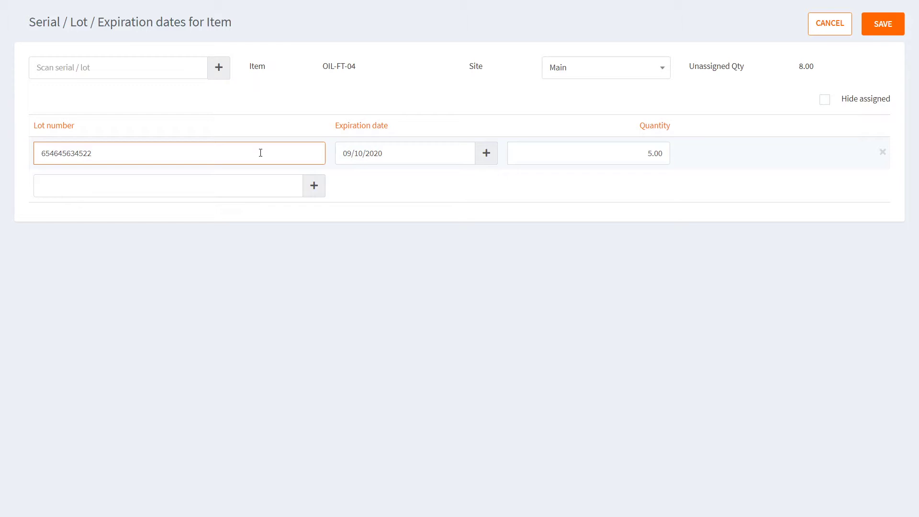
pyautogui.moveTo(688, 67); pyautogui.dragTo(817, 65)
pyautogui.click(820, 66)
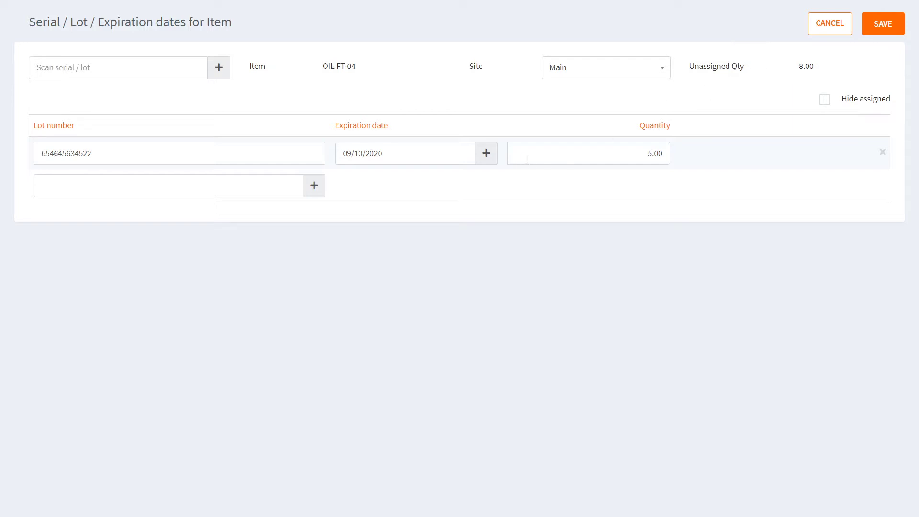
pyautogui.click(274, 162)
pyautogui.click(632, 155)
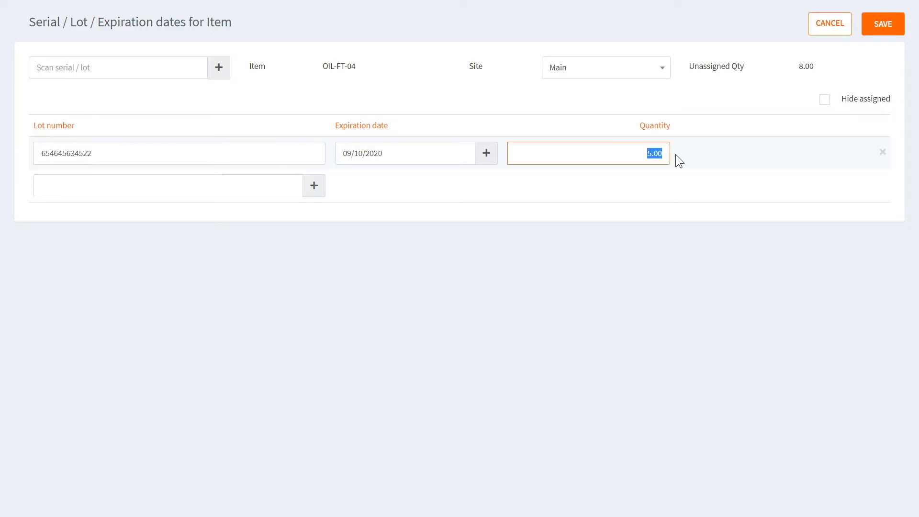
pyautogui.click(664, 192)
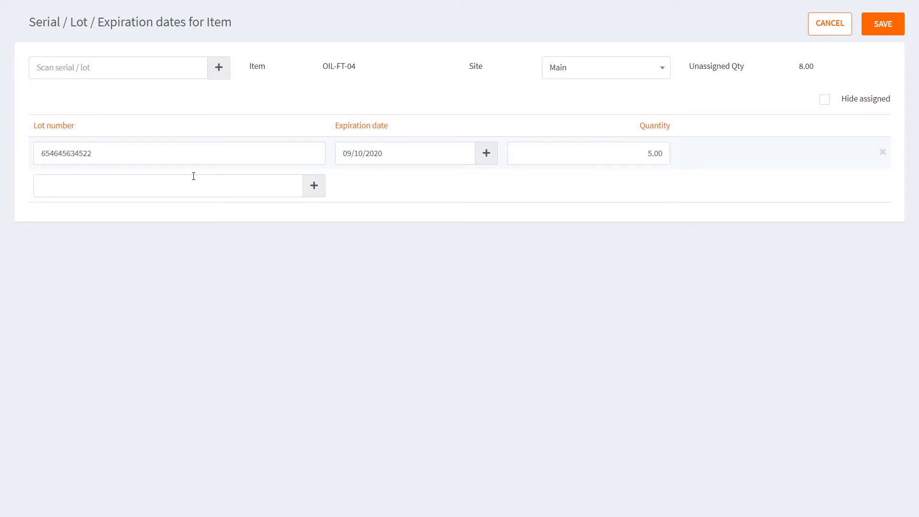
pyautogui.click(179, 178)
pyautogui.write('56468989878')
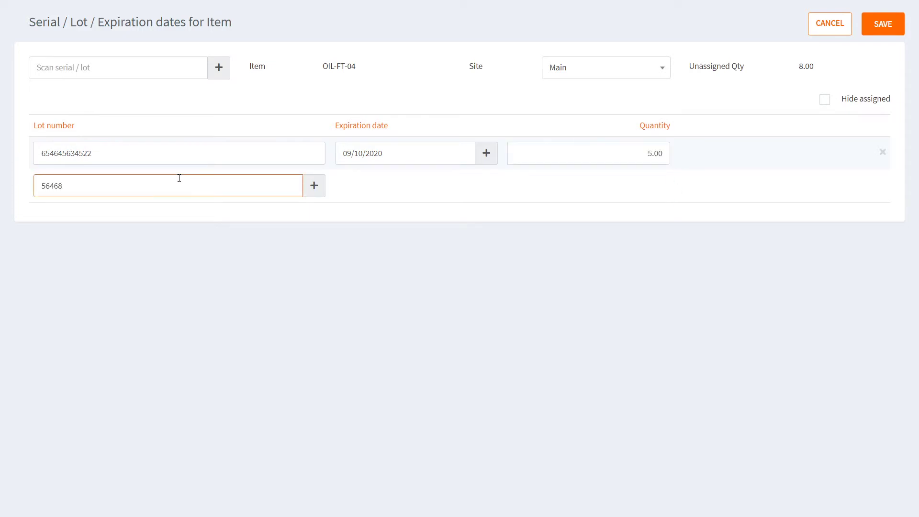
pyautogui.click(314, 187)
pyautogui.click(402, 264)
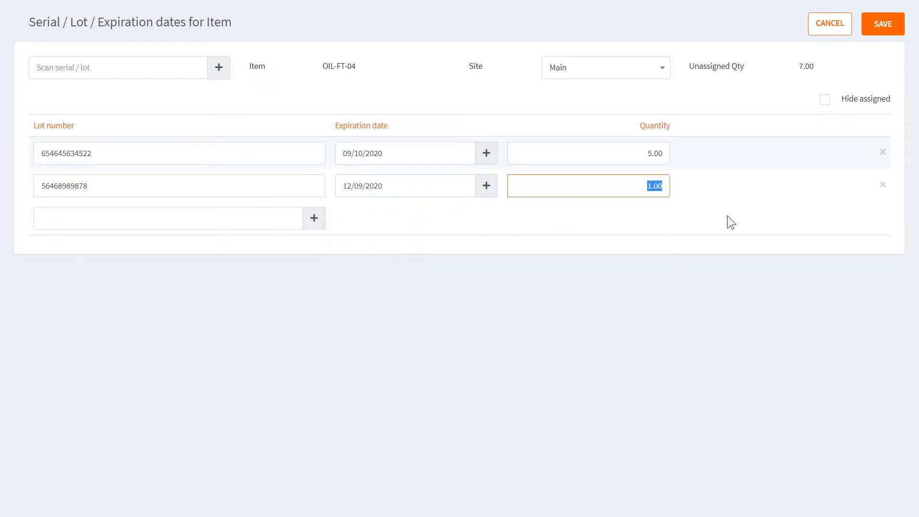
pyautogui.write('6')
pyautogui.click(271, 221)
pyautogui.write('78700006543')
pyautogui.click(314, 218)
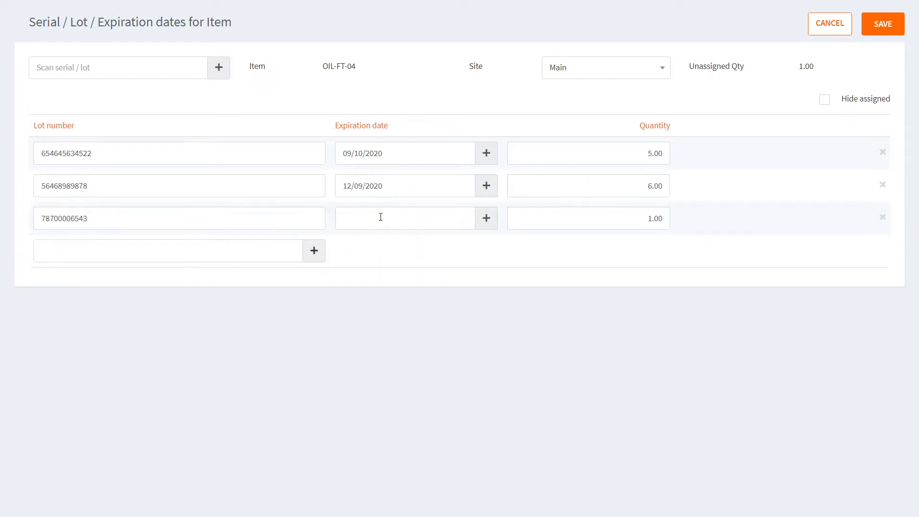
pyautogui.click(456, 245)
pyautogui.click(456, 244)
pyautogui.click(402, 351)
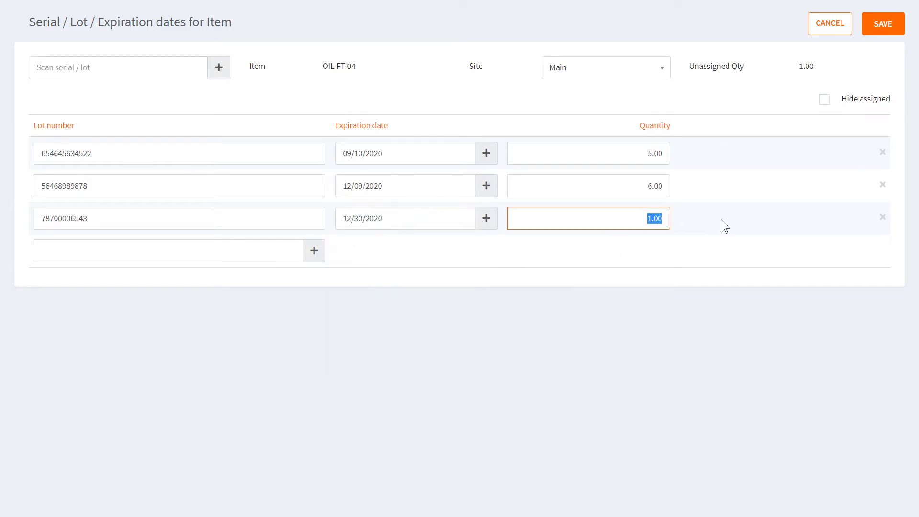
pyautogui.write('2')
pyautogui.click(617, 318)
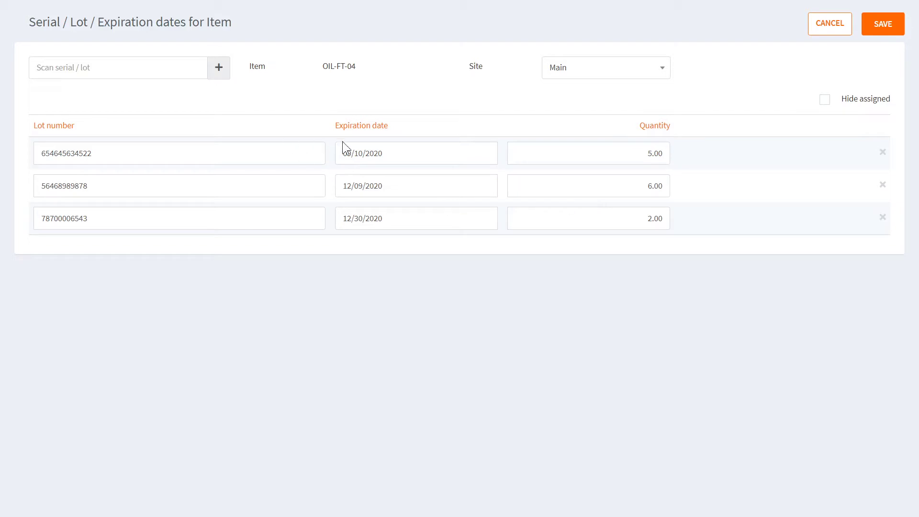
# Keep Main as the lots' site and save OIL-FT-04's lot assignments.
pyautogui.click(192, 224)
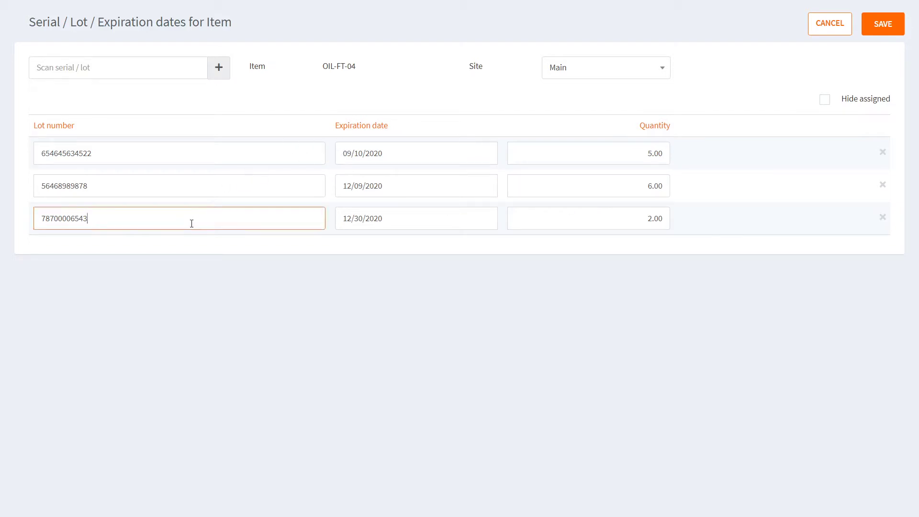
pyautogui.click(148, 72)
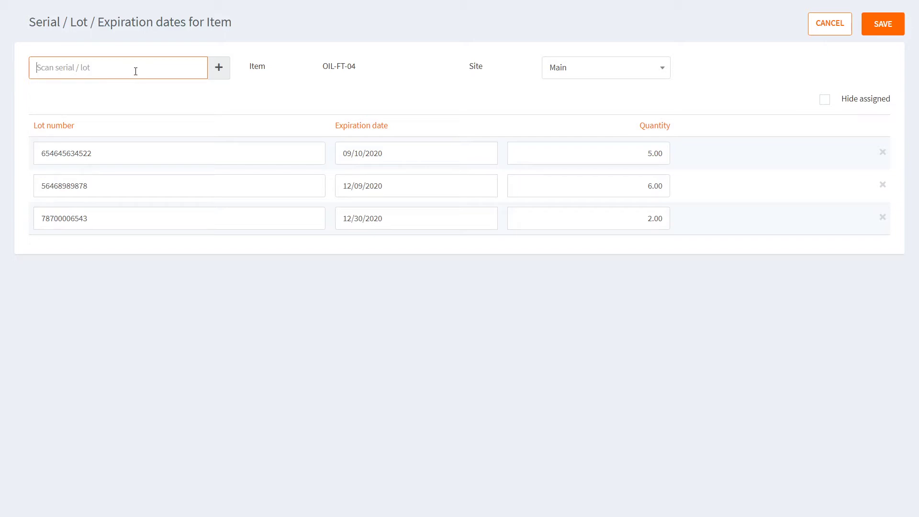
pyautogui.click(602, 75)
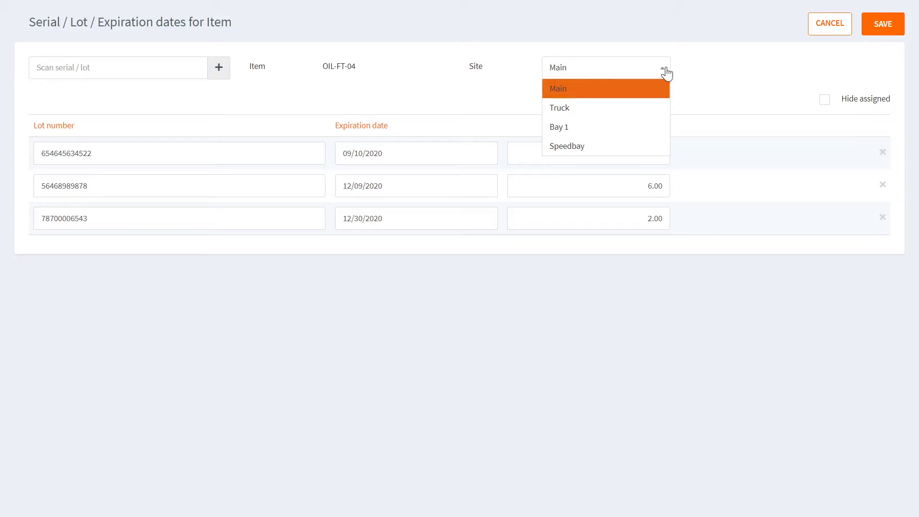
pyautogui.click(696, 78)
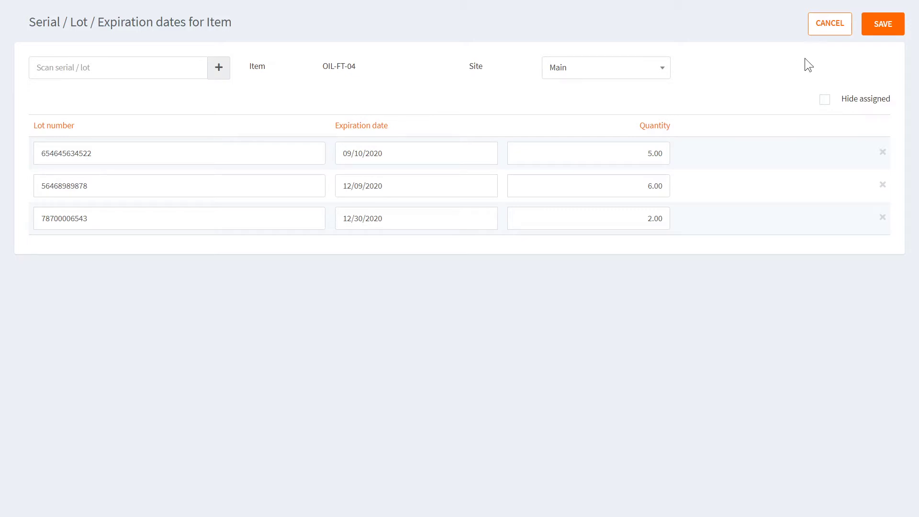
pyautogui.click(874, 29)
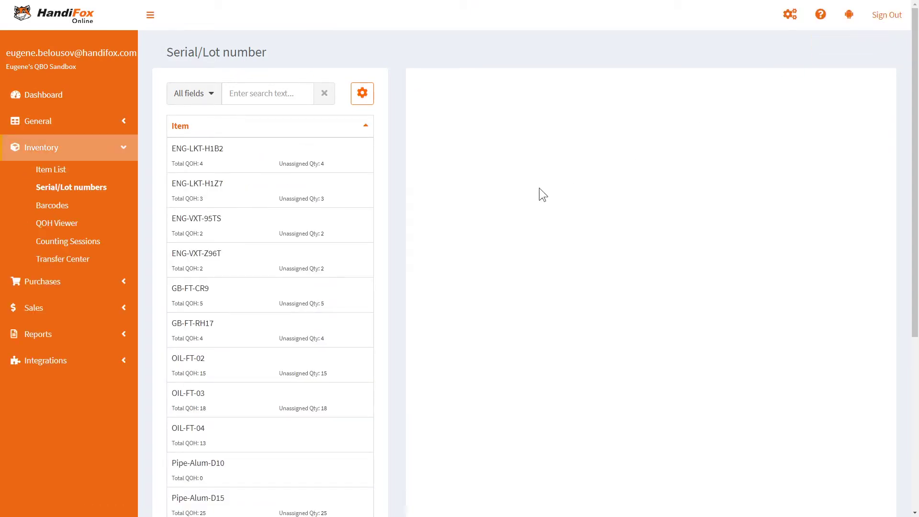
pyautogui.click(254, 410)
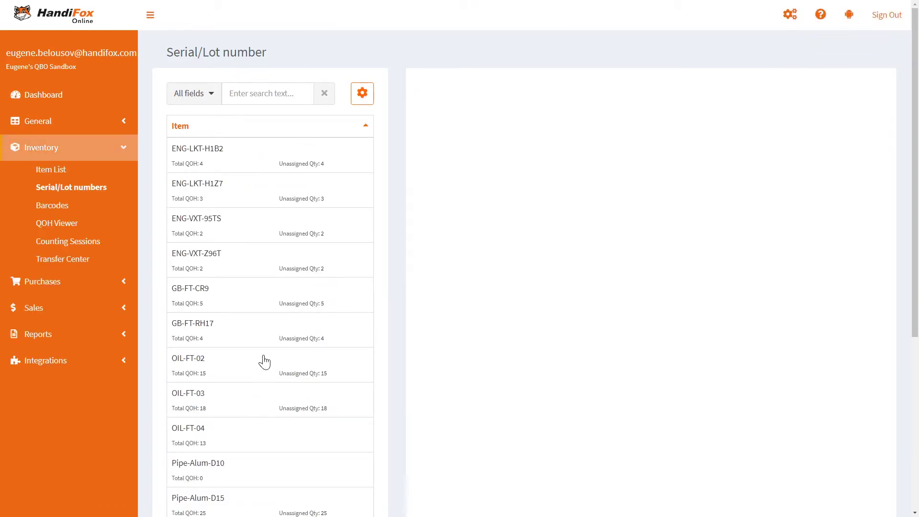
pyautogui.click(255, 367)
pyautogui.click(650, 333)
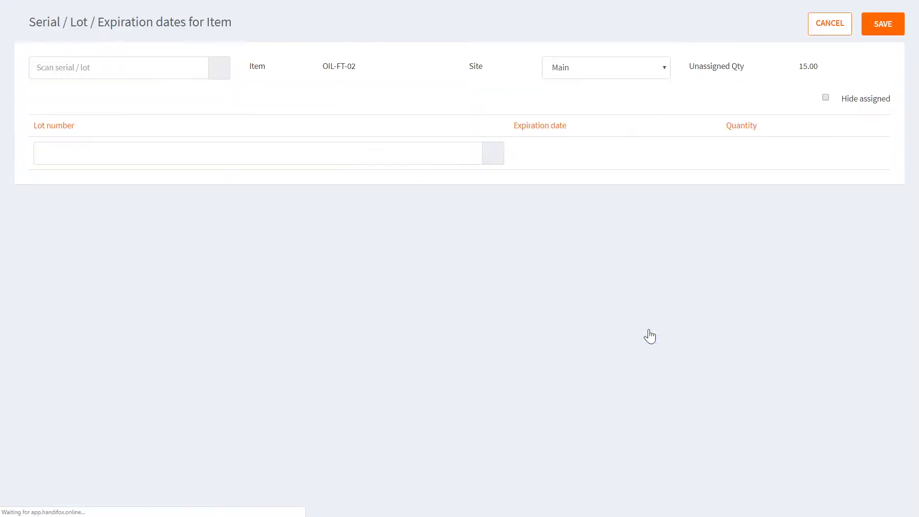
pyautogui.write('57223444655')
pyautogui.press('Return')
pyautogui.write('03/11/2020')
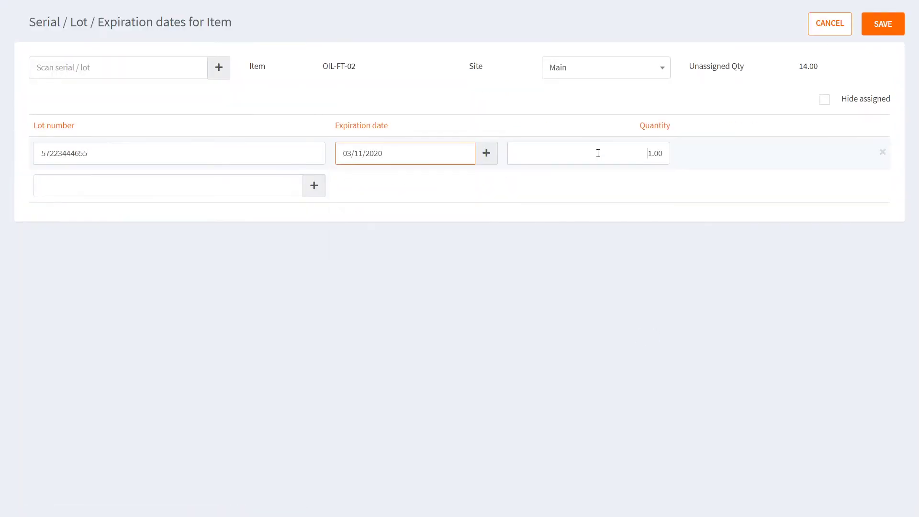
pyautogui.press('Tab')
pyautogui.write('7')
pyautogui.click(256, 185)
pyautogui.write('44432314766')
pyautogui.press('Return')
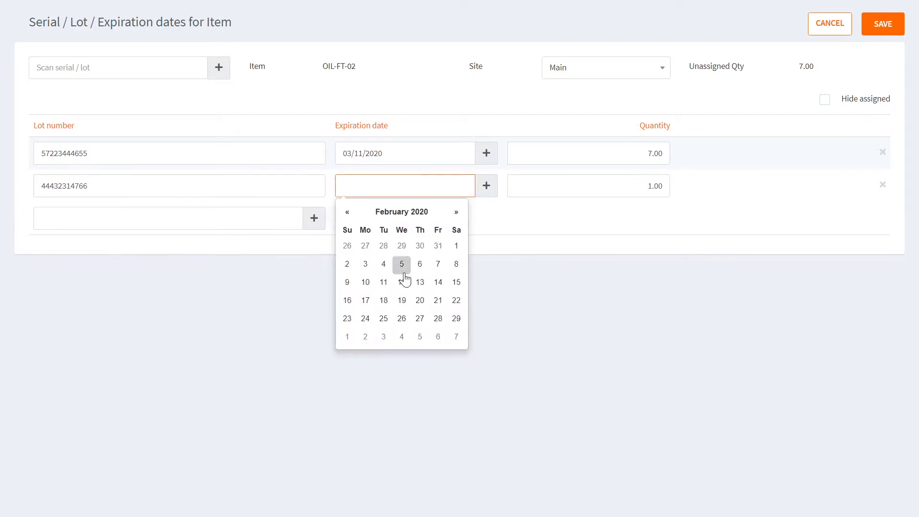
pyautogui.click(401, 264)
pyautogui.write('4')
pyautogui.click(245, 219)
pyautogui.write('67799000433')
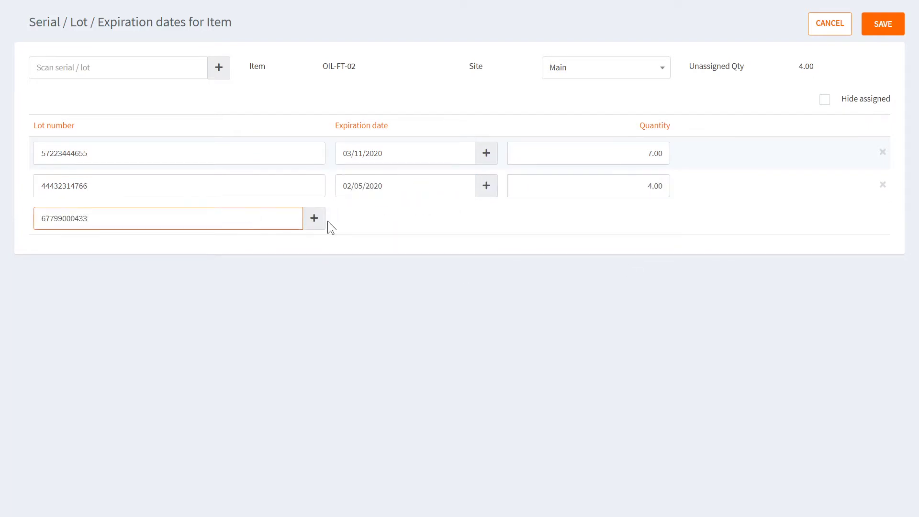
pyautogui.press('Return')
pyautogui.click(455, 245)
pyautogui.click(420, 296)
pyautogui.write('2')
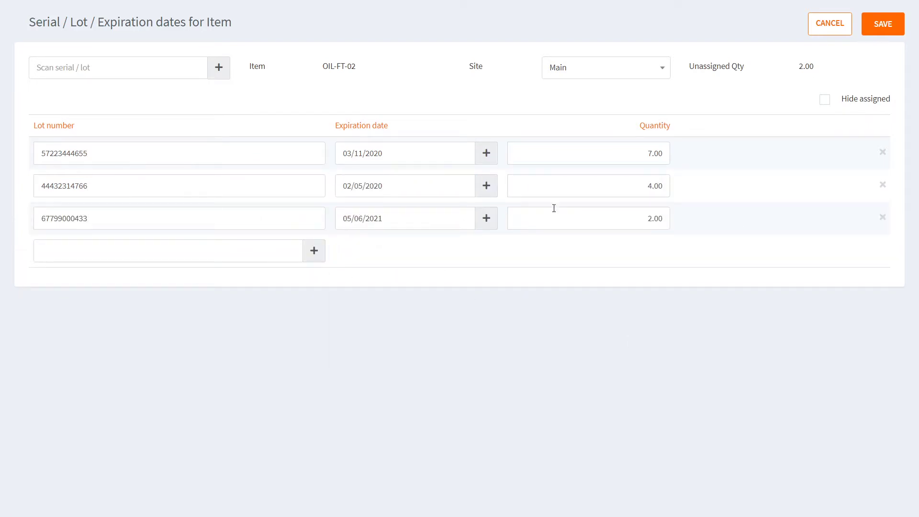
pyautogui.click(277, 257)
pyautogui.write('67679900054')
pyautogui.click(314, 253)
pyautogui.click(455, 275)
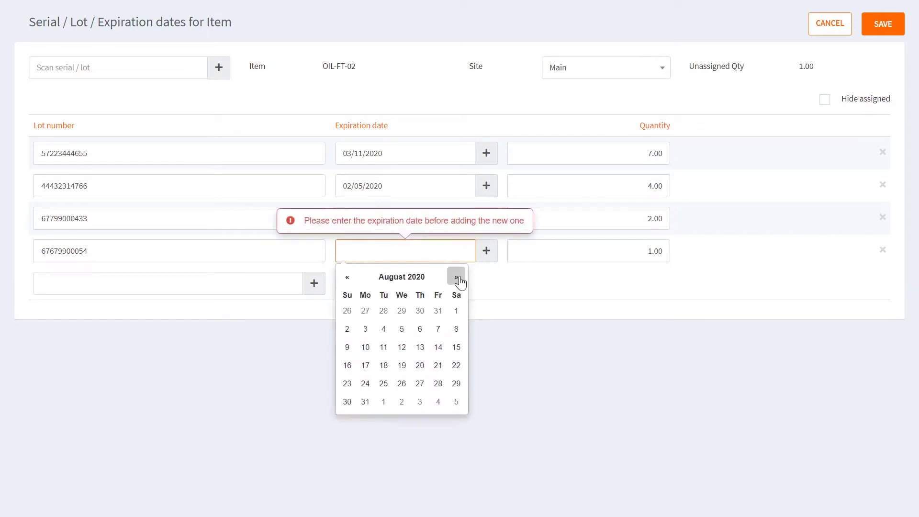
pyautogui.click(382, 383)
pyautogui.write('2')
pyautogui.click(654, 322)
pyautogui.click(883, 23)
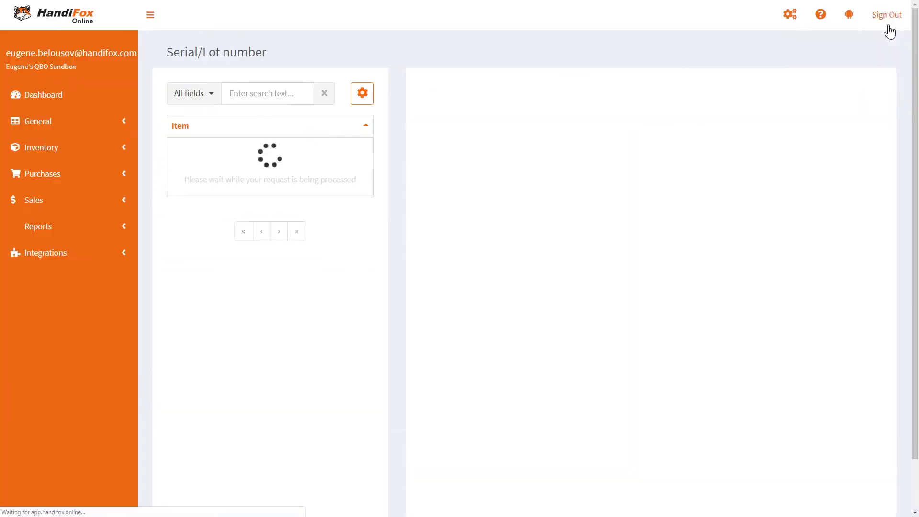
pyautogui.click(244, 398)
pyautogui.click(650, 331)
pyautogui.click(289, 153)
pyautogui.write('65765678978')
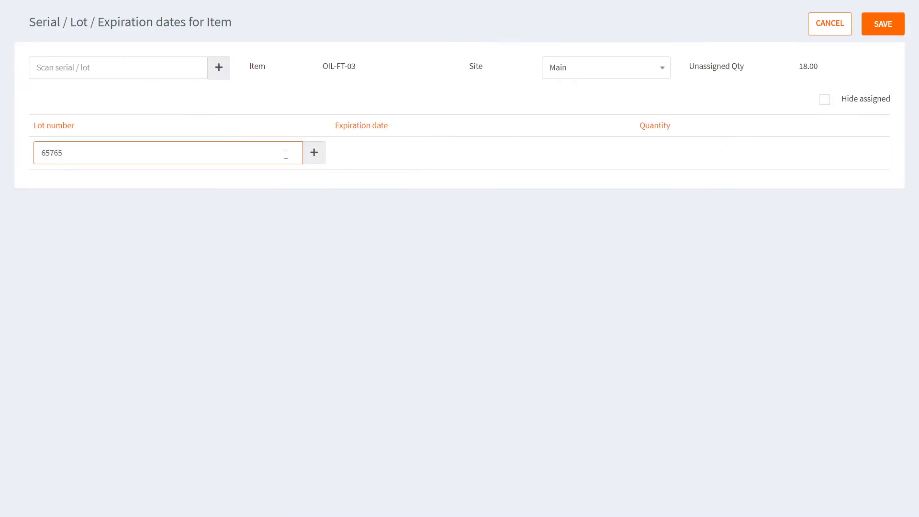
pyautogui.press('Return')
pyautogui.click(405, 154)
pyautogui.click(435, 185)
pyautogui.click(412, 206)
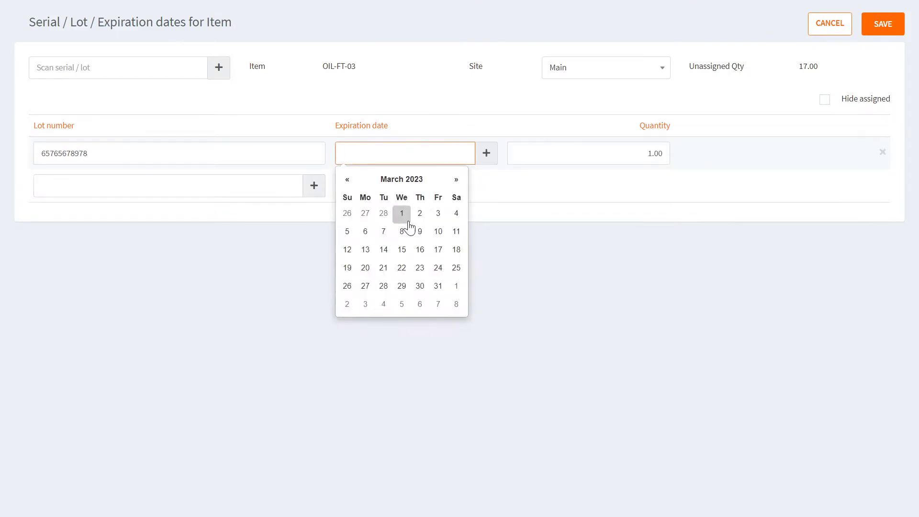
pyautogui.click(404, 215)
pyautogui.write('10')
pyautogui.click(99, 185)
pyautogui.write('44311232211')
pyautogui.press('Return')
pyautogui.click(405, 186)
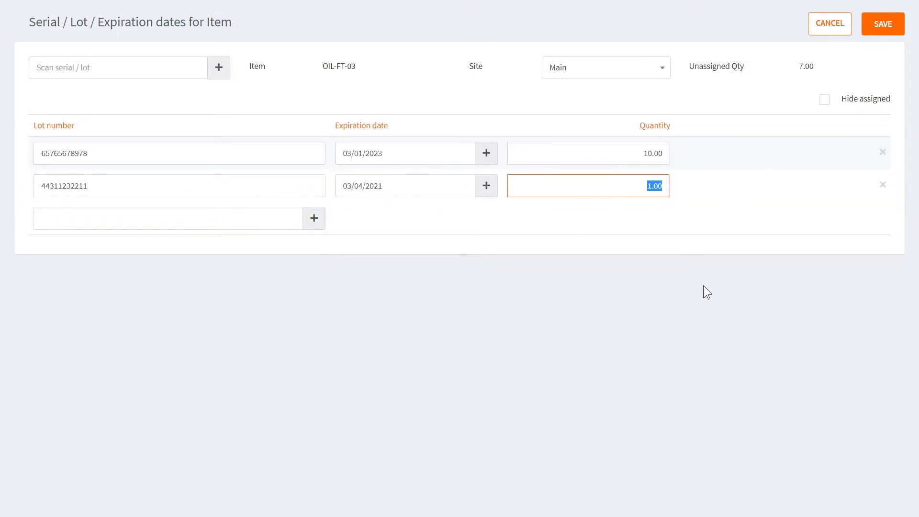
pyautogui.write('8')
pyautogui.click(838, 25)
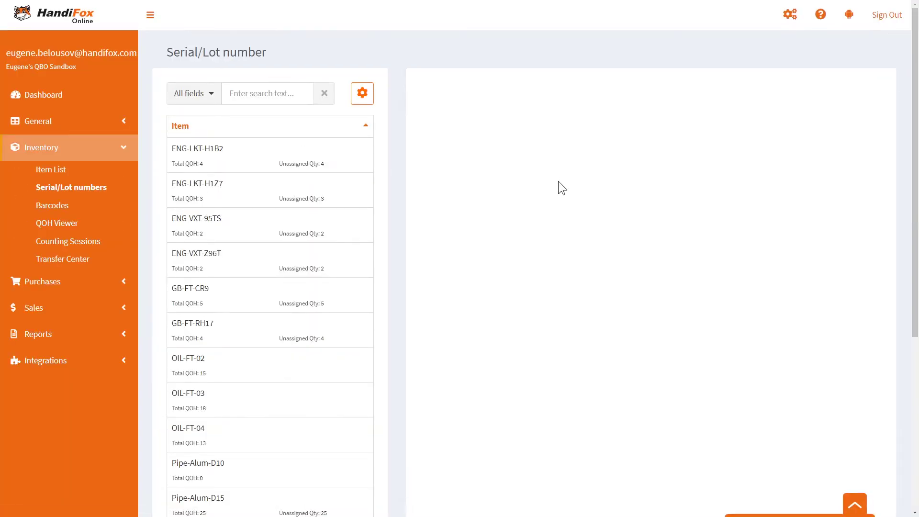
# Review the lot details of OIL-FT-02 and OIL-FT-04, then select ENG-LKT-H1B2.
pyautogui.click(328, 359)
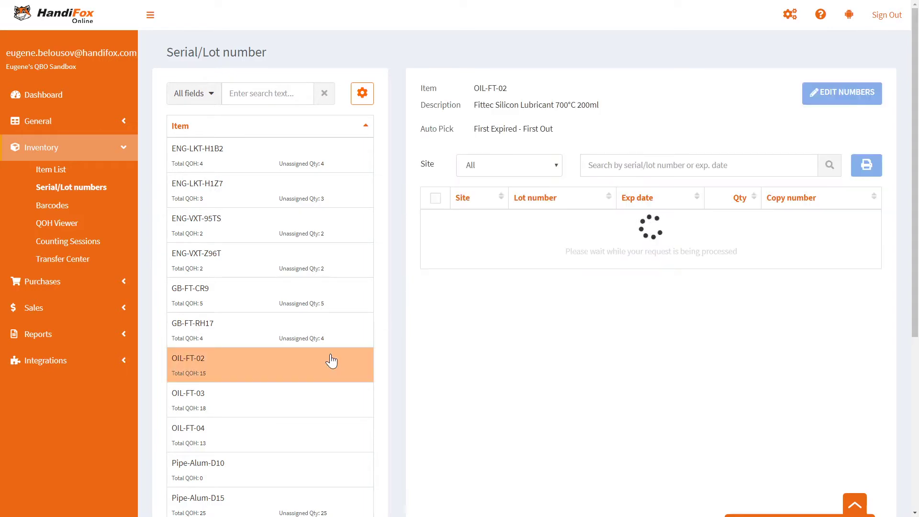
pyautogui.click(298, 406)
pyautogui.click(294, 433)
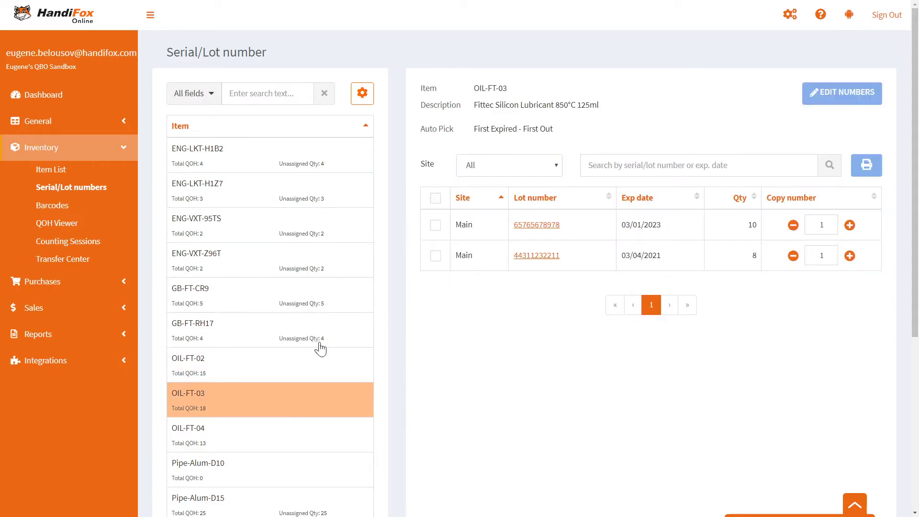
pyautogui.click(305, 169)
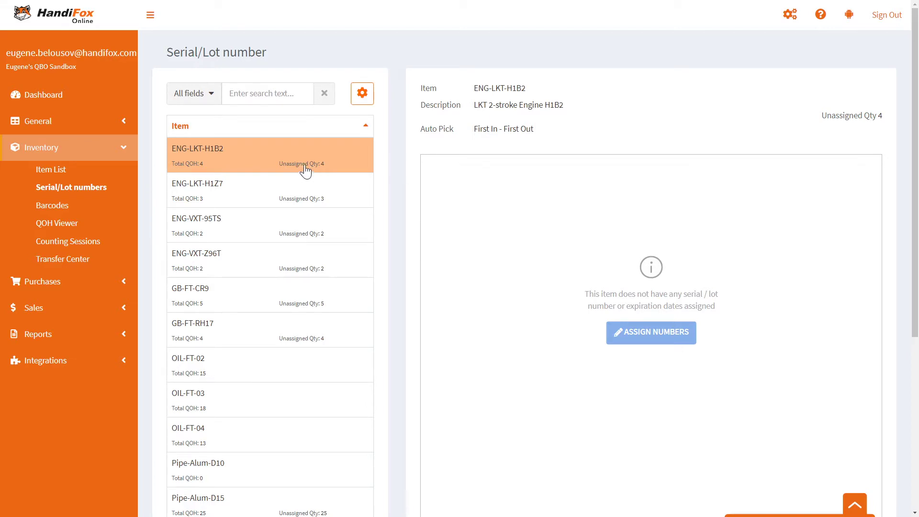
pyautogui.click(645, 334)
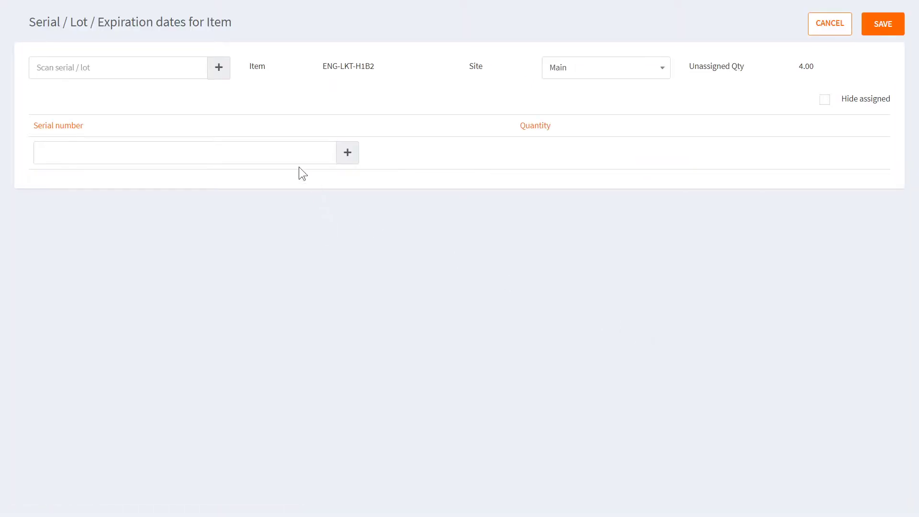
pyautogui.click(262, 157)
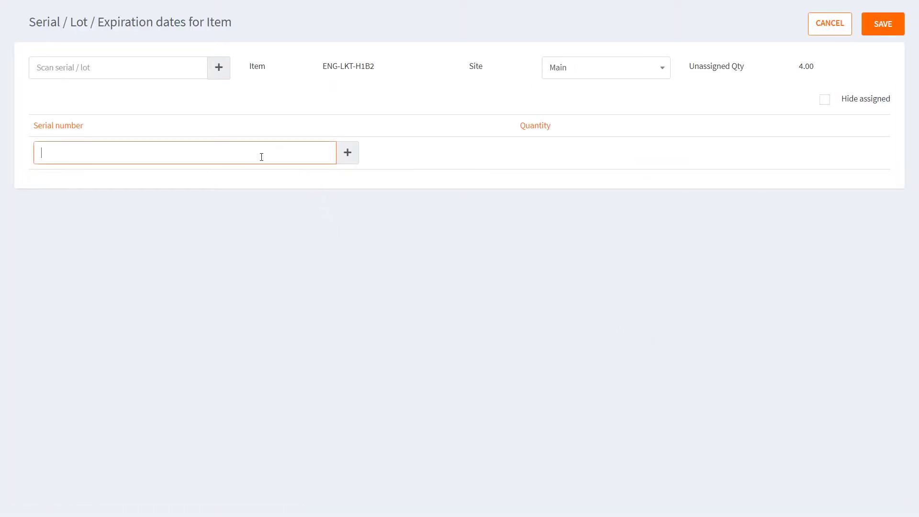
pyautogui.write('45345654443')
pyautogui.click(344, 158)
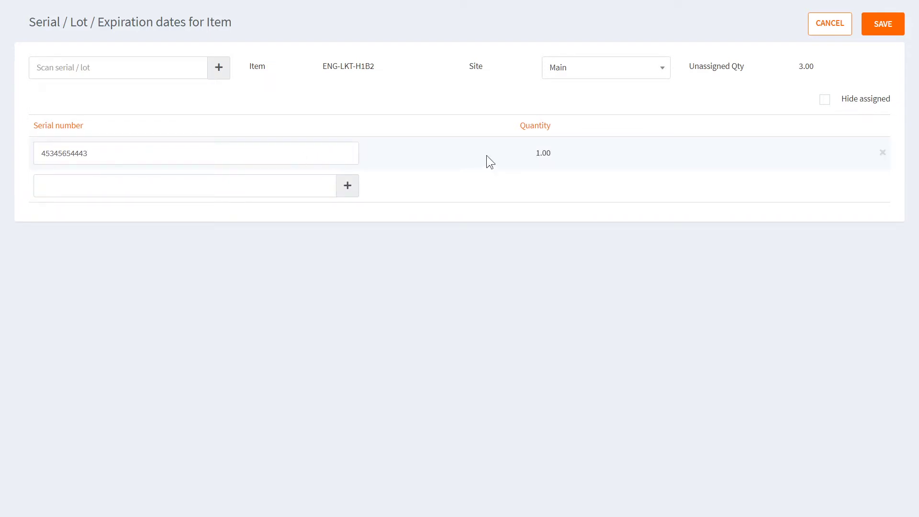
pyautogui.moveTo(516, 151); pyautogui.dragTo(557, 150)
pyautogui.click(263, 153)
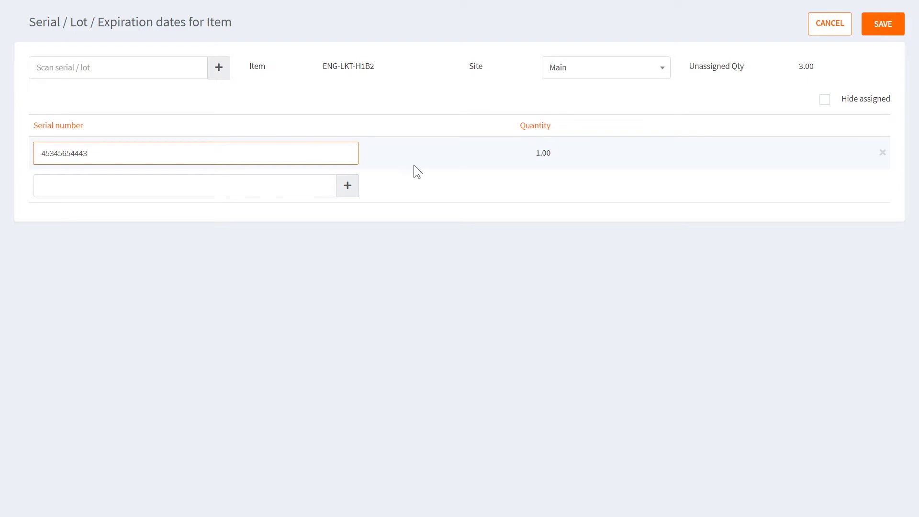
pyautogui.click(462, 164)
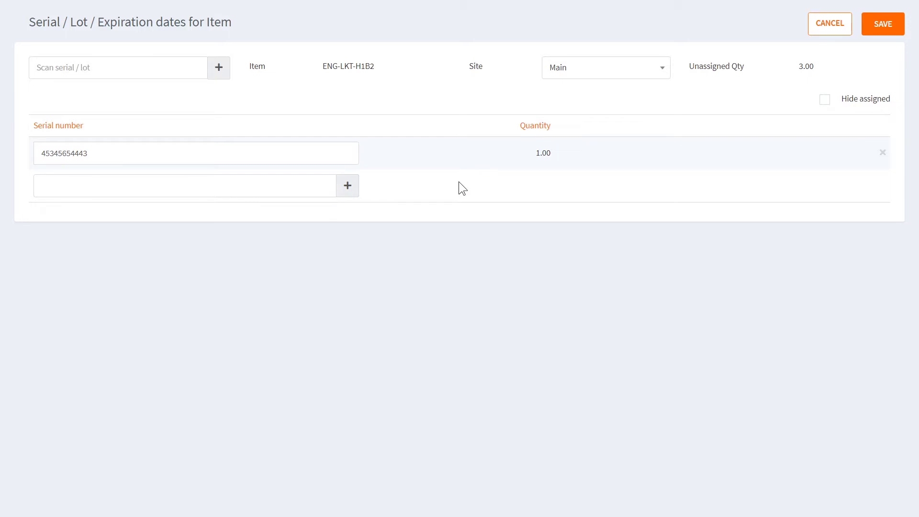
pyautogui.click(259, 187)
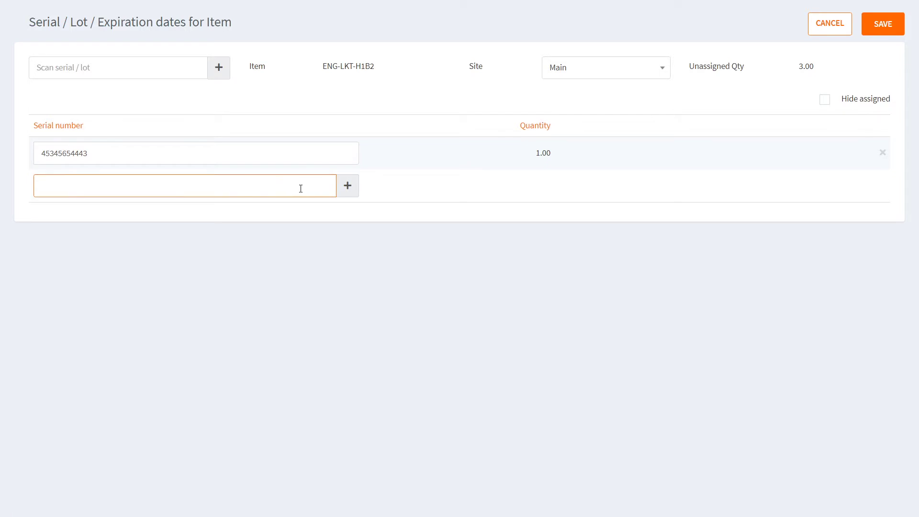
pyautogui.write('67567565432')
pyautogui.click(347, 186)
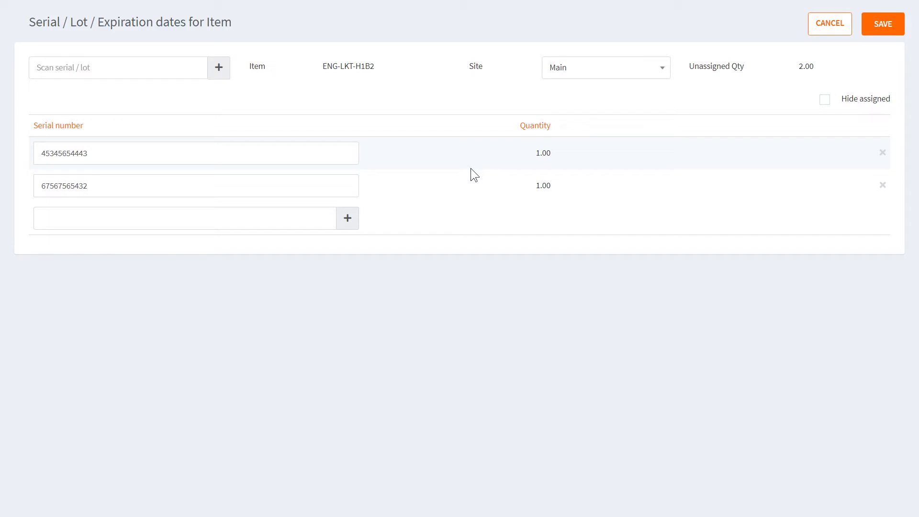
pyautogui.click(242, 214)
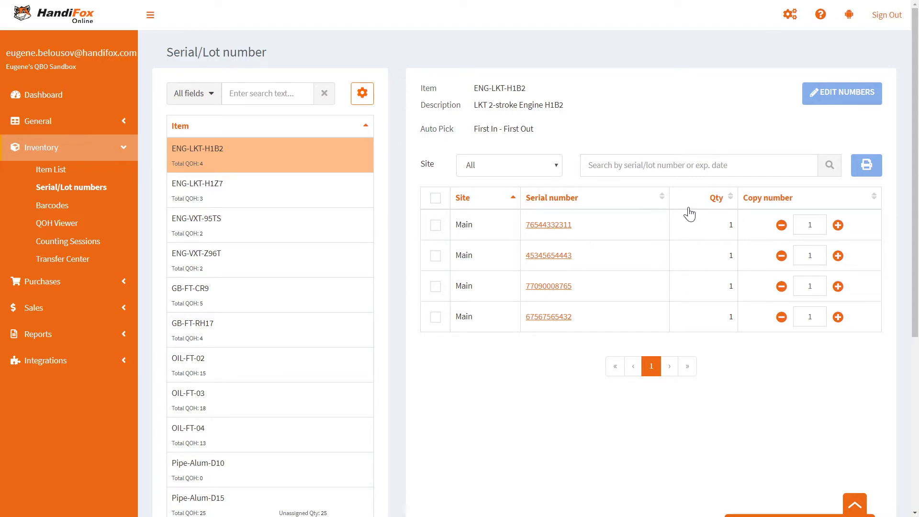
# Select all four OIL-FT-02 lots with the site filter on All and open label printing.
pyautogui.click(266, 364)
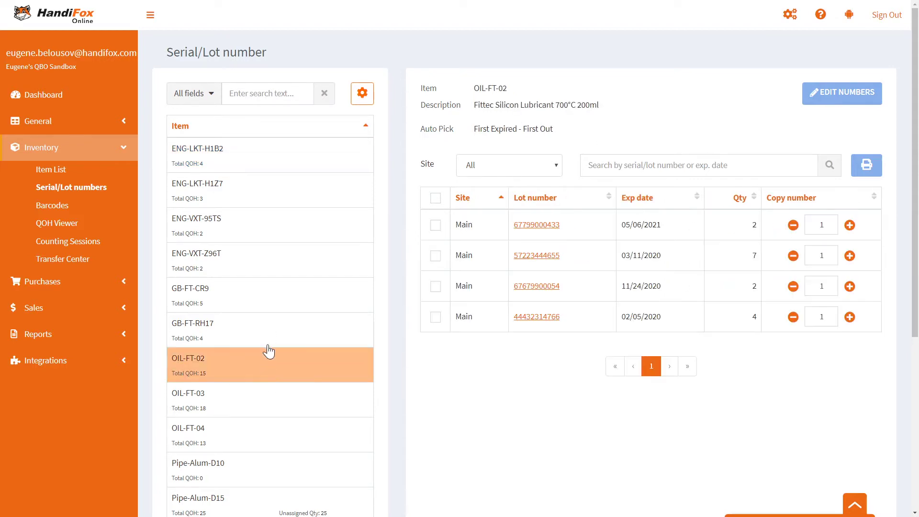
pyautogui.click(550, 171)
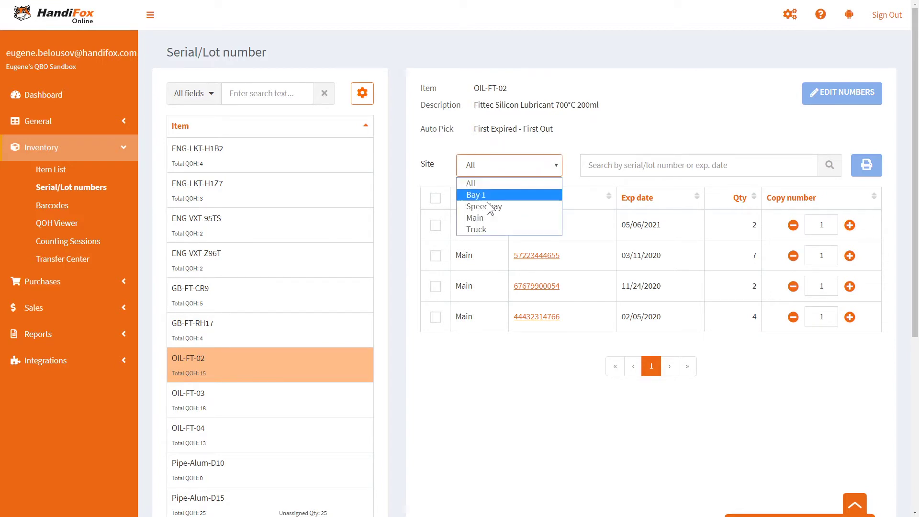
pyautogui.click(630, 161)
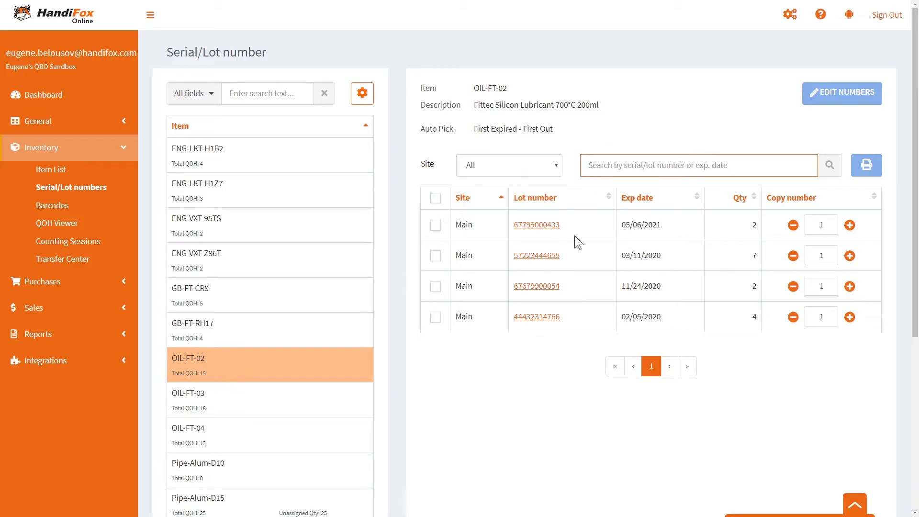
pyautogui.click(435, 198)
pyautogui.click(859, 168)
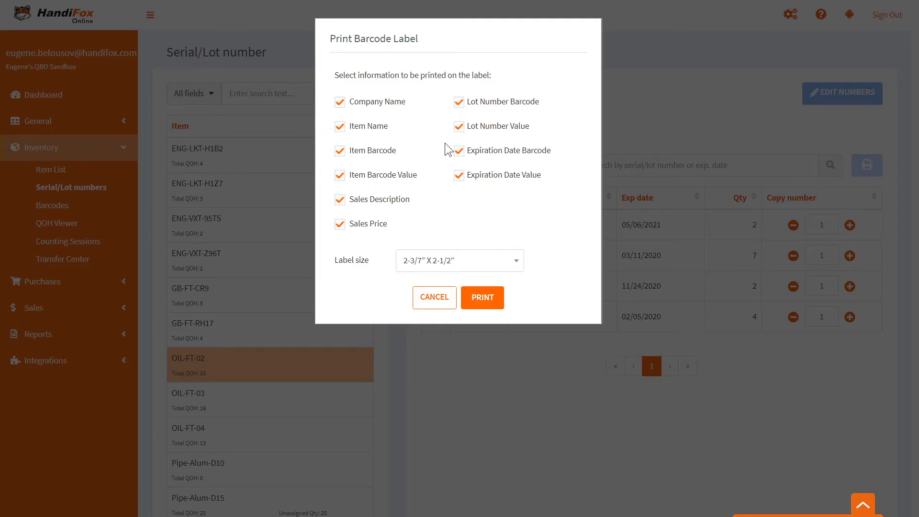
# Print the OIL-FT-02 barcode labels, close the PDF preview, and go to Counting Sessions.
pyautogui.click(478, 299)
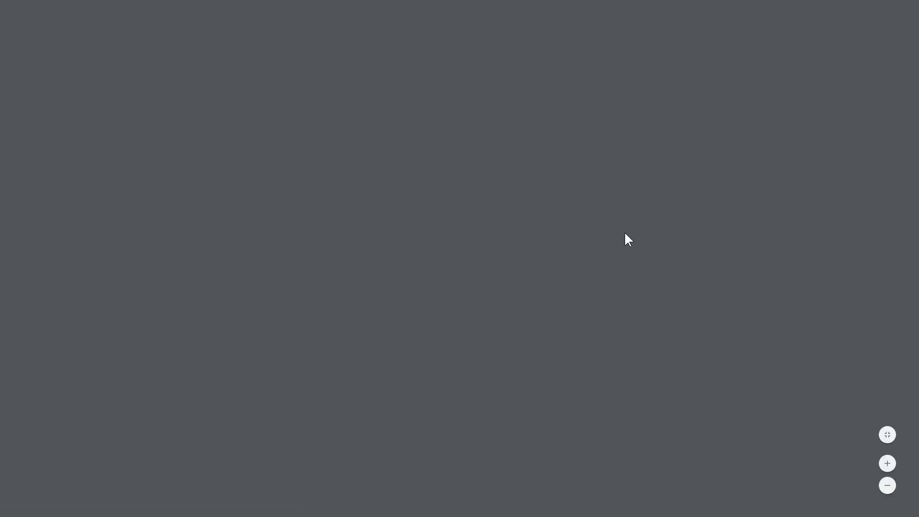
pyautogui.scroll(4, 625, 235)
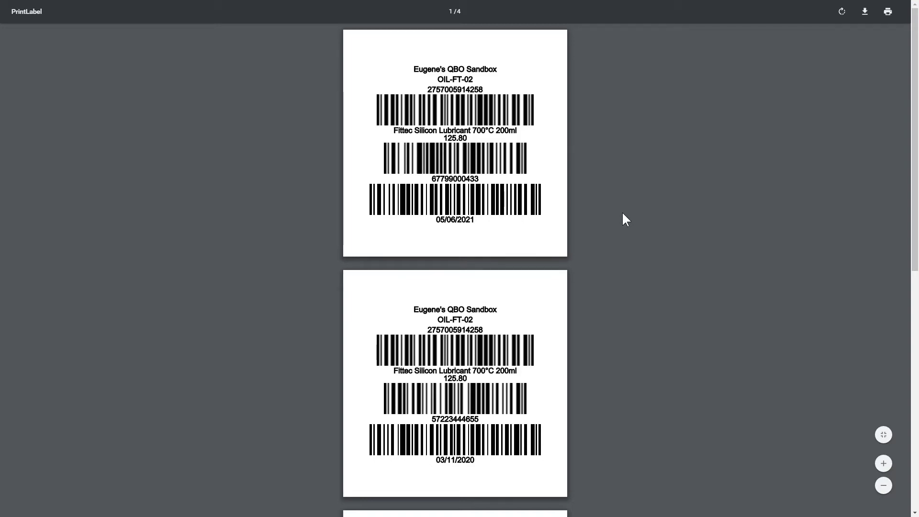
pyautogui.hotkey('ctrl', 'w')
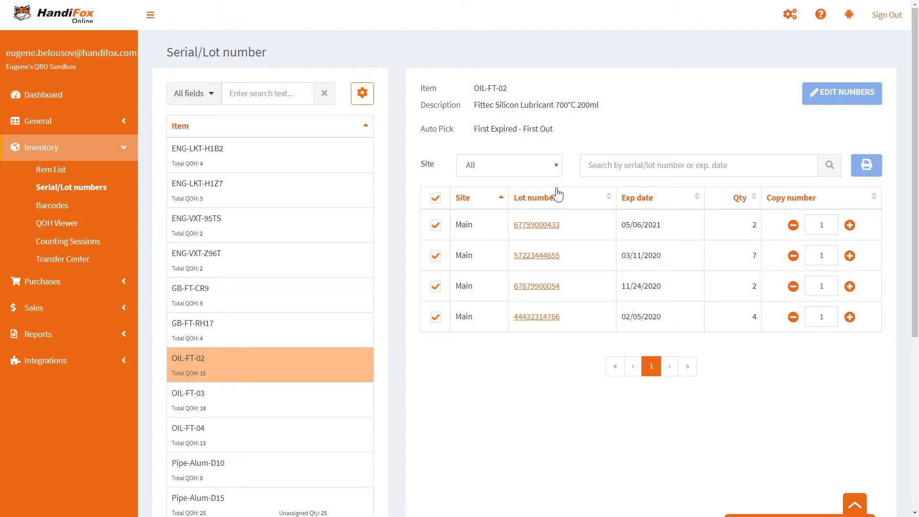
pyautogui.click(77, 242)
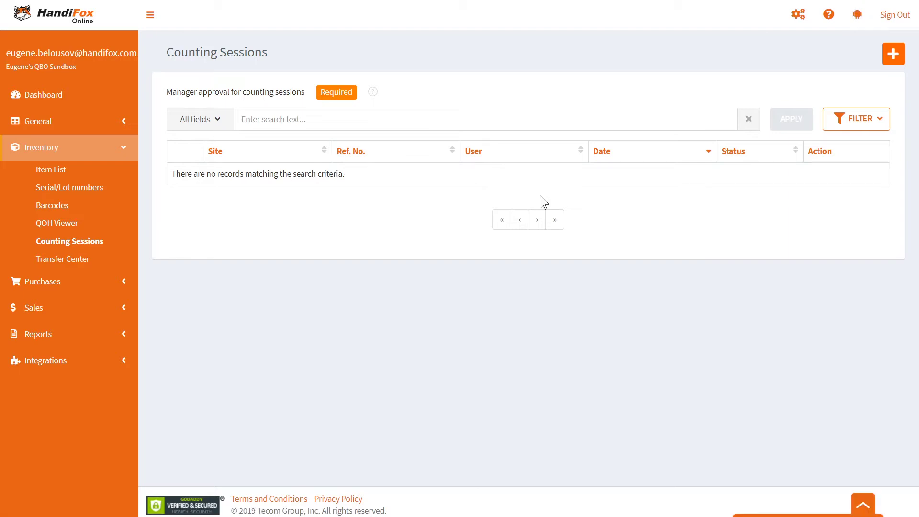
# Create a new counting session with Pipe-Alum-D10 counted at a new quantity of 5.
pyautogui.click(893, 56)
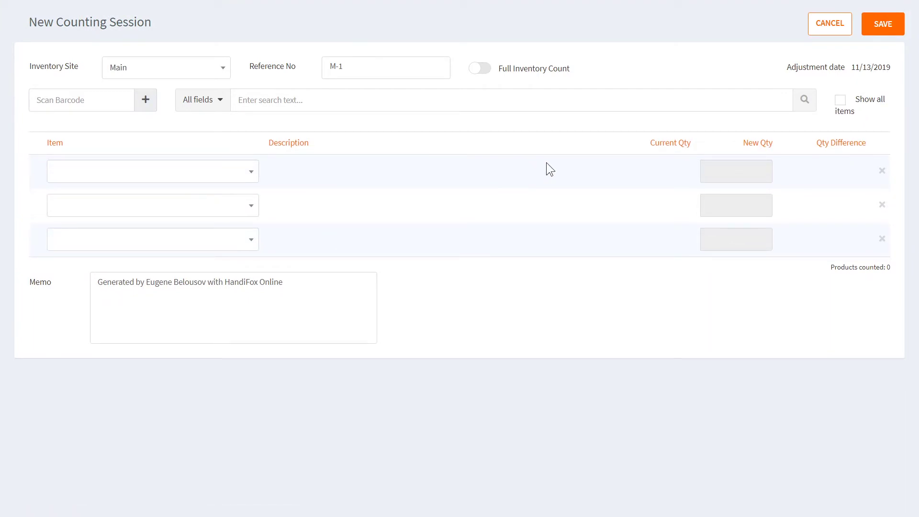
pyautogui.click(243, 176)
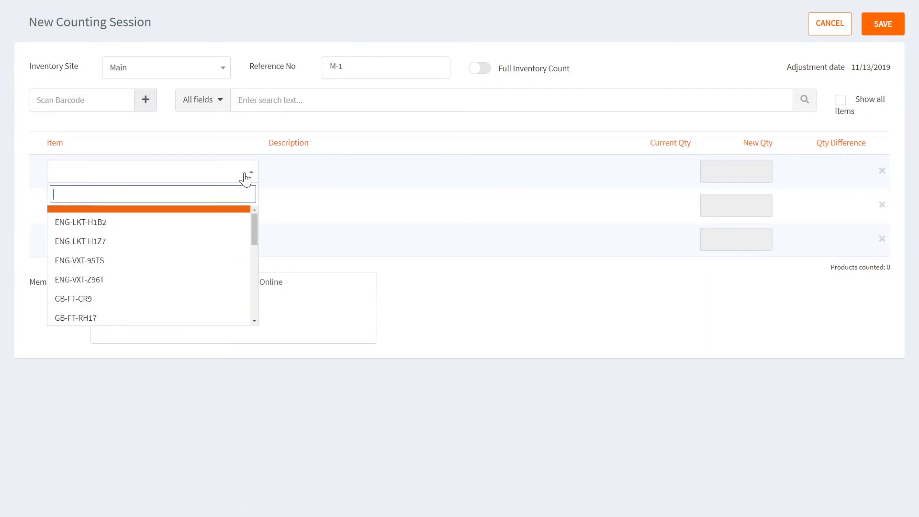
pyautogui.scroll(-2, 193, 249)
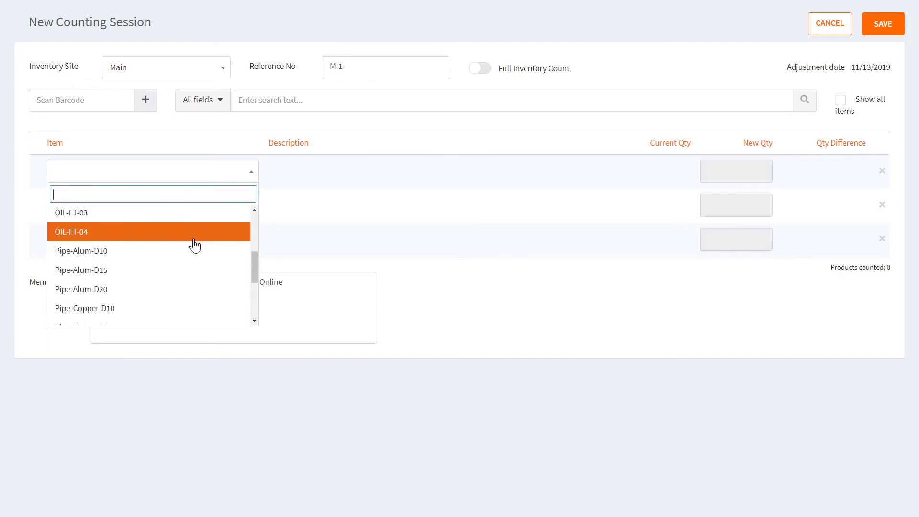
pyautogui.click(146, 251)
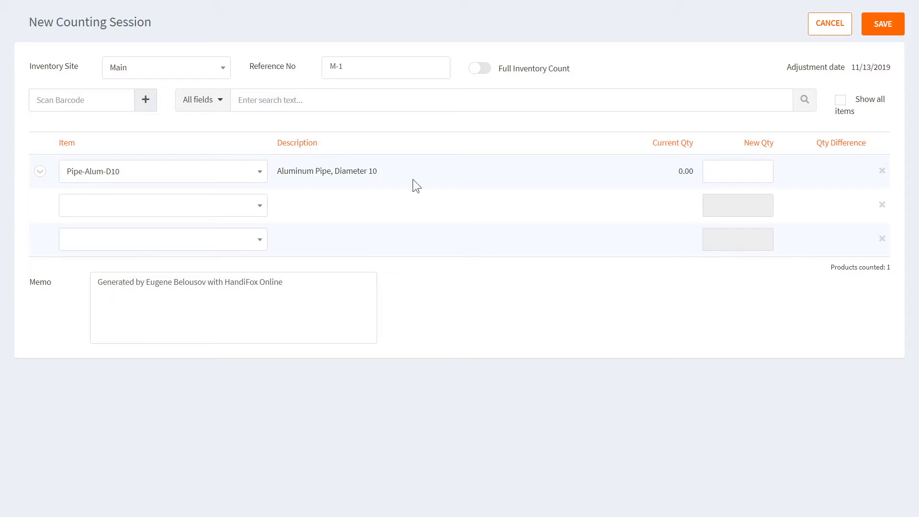
pyautogui.click(710, 174)
pyautogui.write('5')
pyautogui.click(613, 177)
# Add OIL-FT-02 as the session's second line.
pyautogui.click(252, 210)
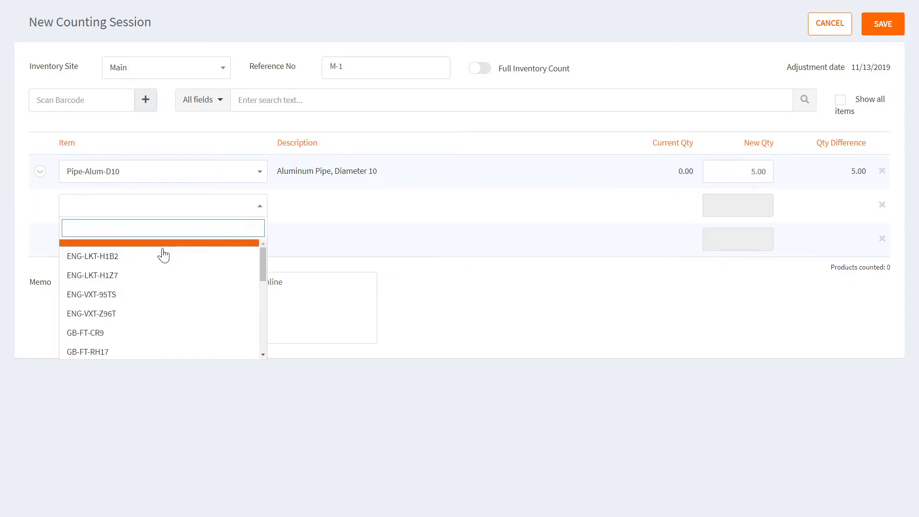
pyautogui.scroll(-1, 162, 292)
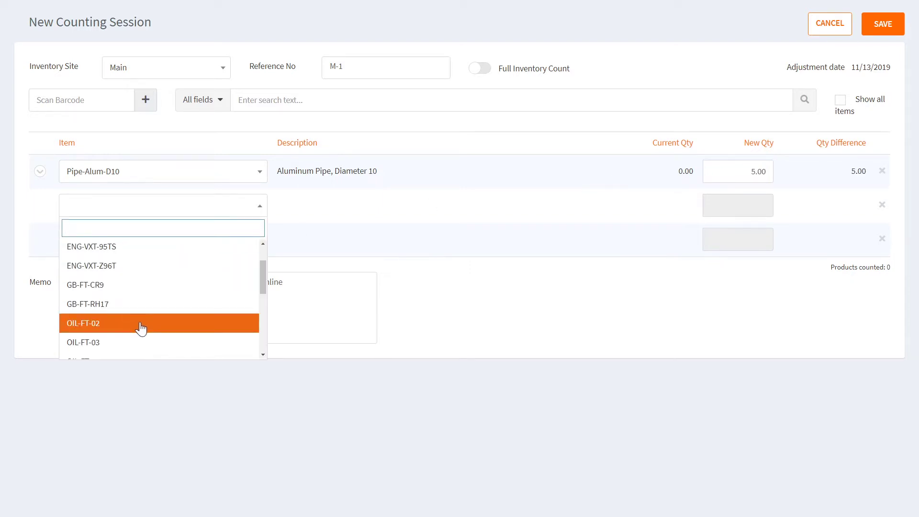
pyautogui.click(142, 326)
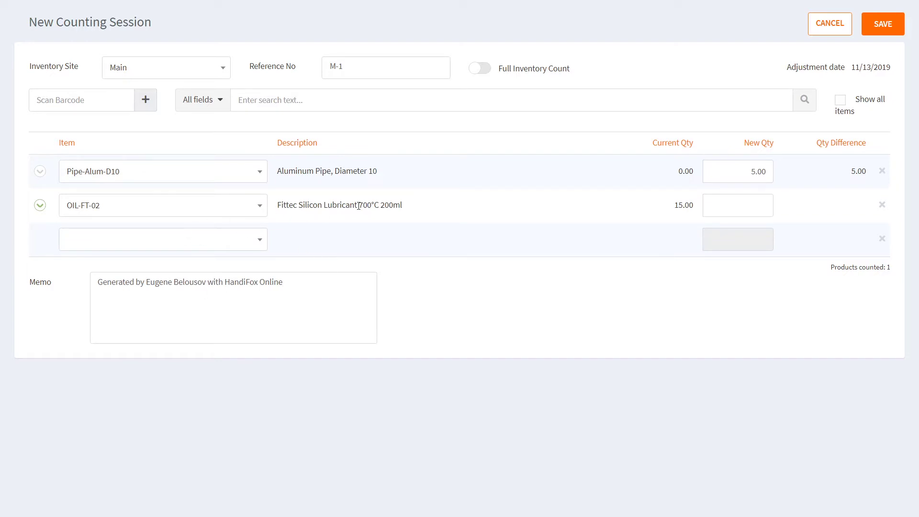
pyautogui.click(40, 205)
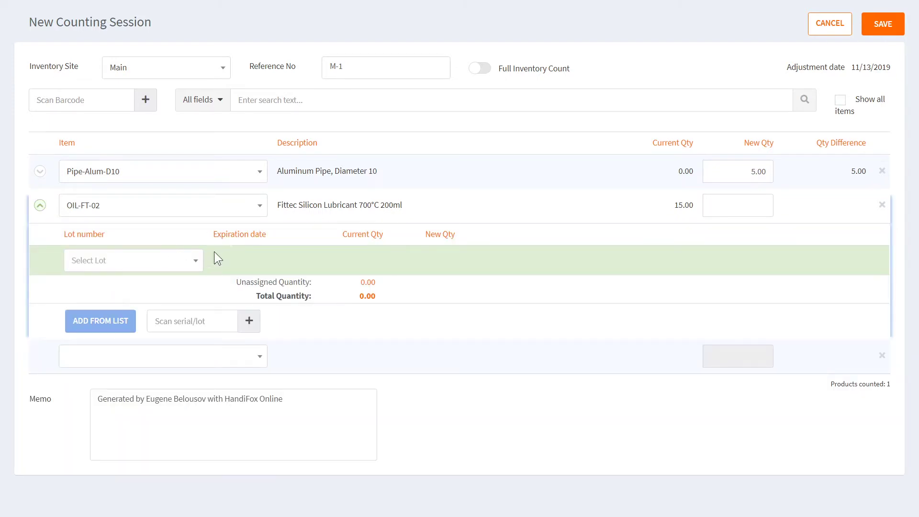
pyautogui.click(193, 266)
pyautogui.click(194, 266)
pyautogui.click(196, 263)
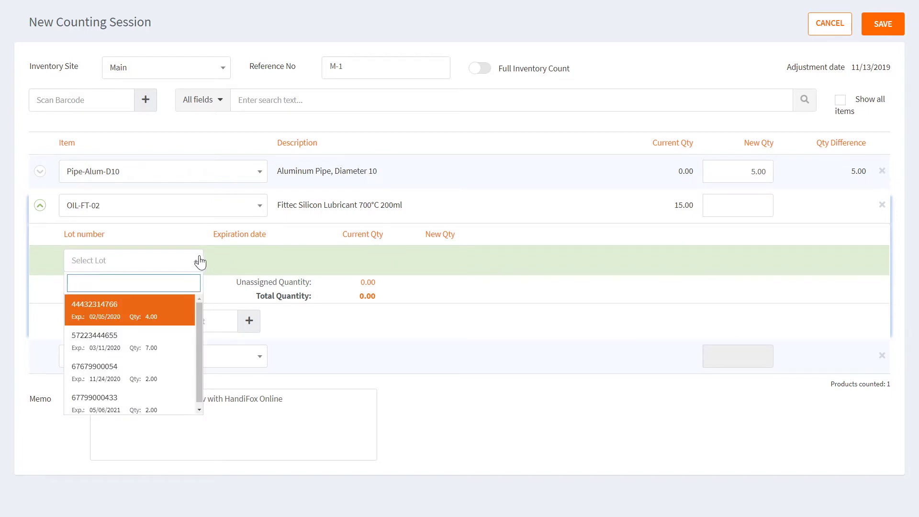
pyautogui.click(145, 307)
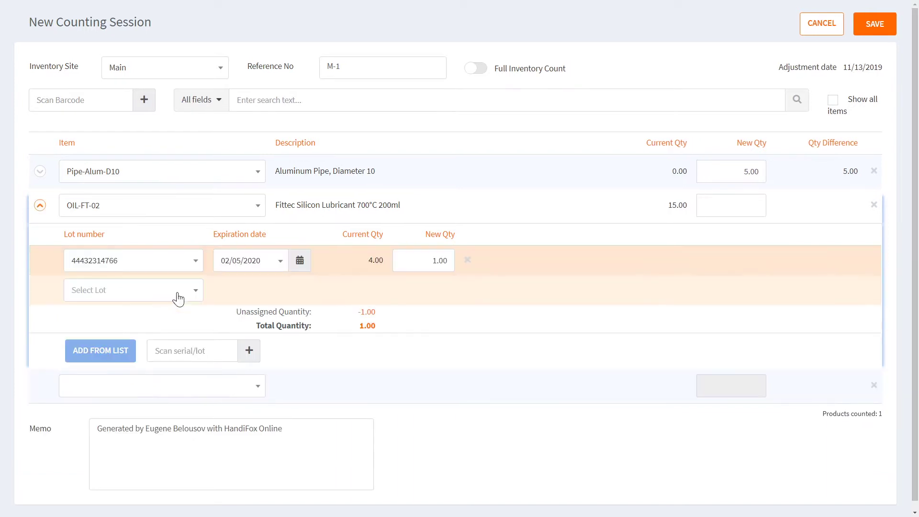
pyautogui.click(179, 293)
pyautogui.click(145, 376)
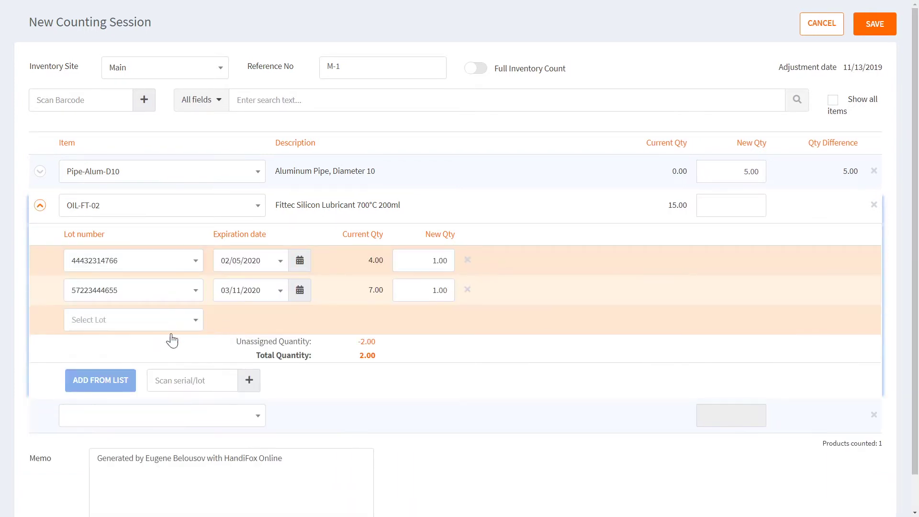
pyautogui.click(165, 326)
pyautogui.click(149, 438)
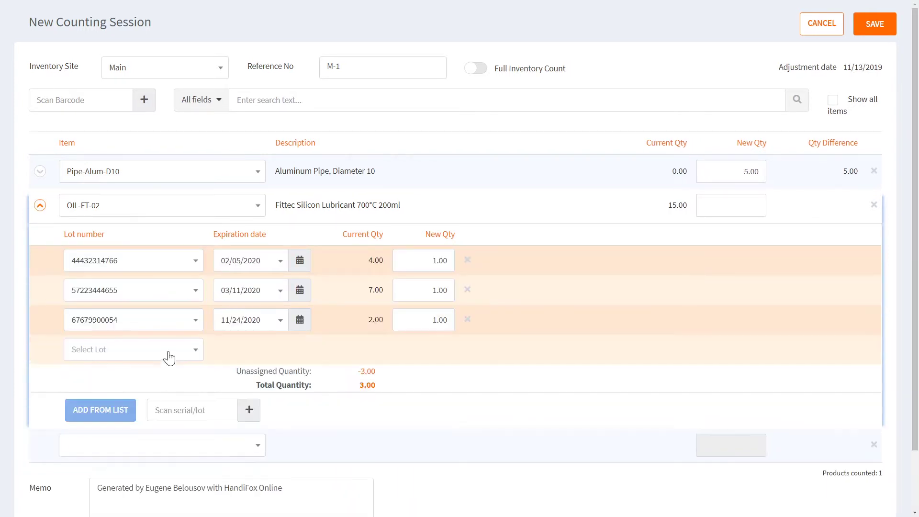
pyautogui.click(171, 353)
pyautogui.click(119, 492)
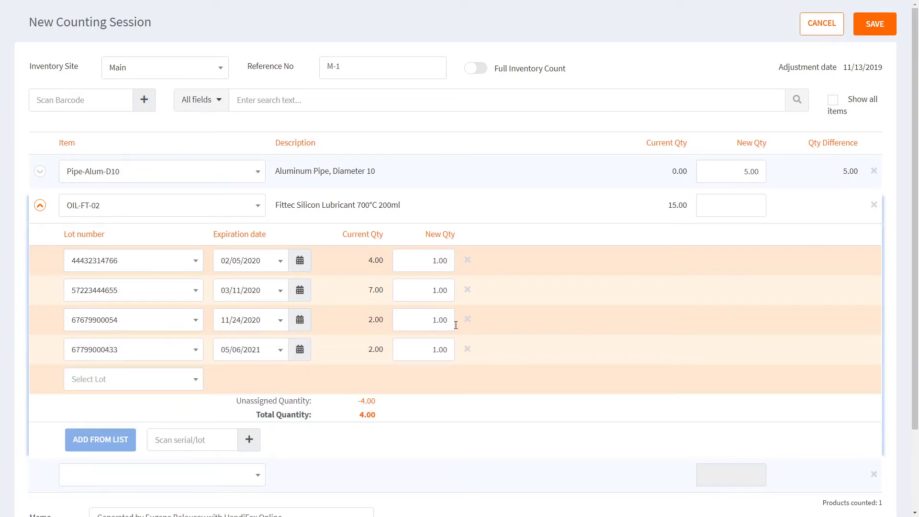
# Enter the lot counts 4, 7, 2 and 2.
pyautogui.click(435, 260)
pyautogui.write('4')
pyautogui.click(418, 289)
pyautogui.write('7')
pyautogui.click(426, 320)
pyautogui.moveTo(426, 320); pyautogui.dragTo(468, 327)
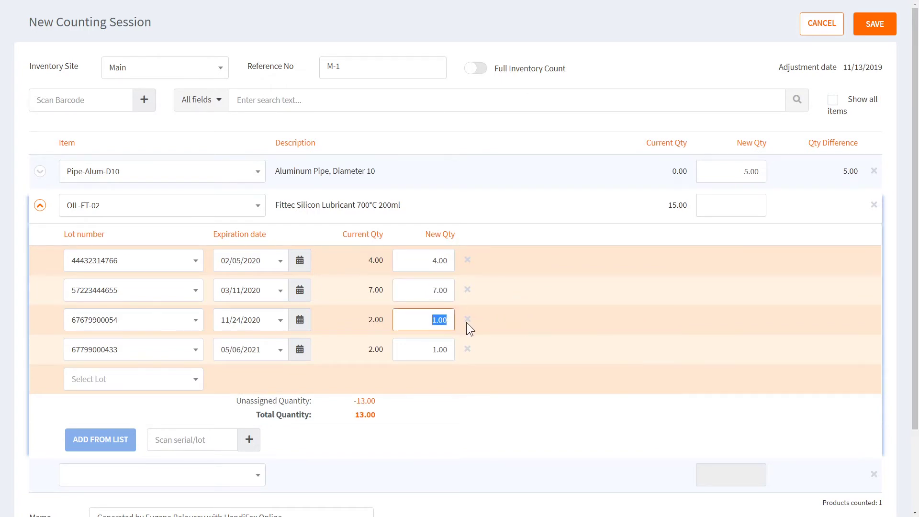
pyautogui.write('2')
pyautogui.press('Tab')
pyautogui.write('2')
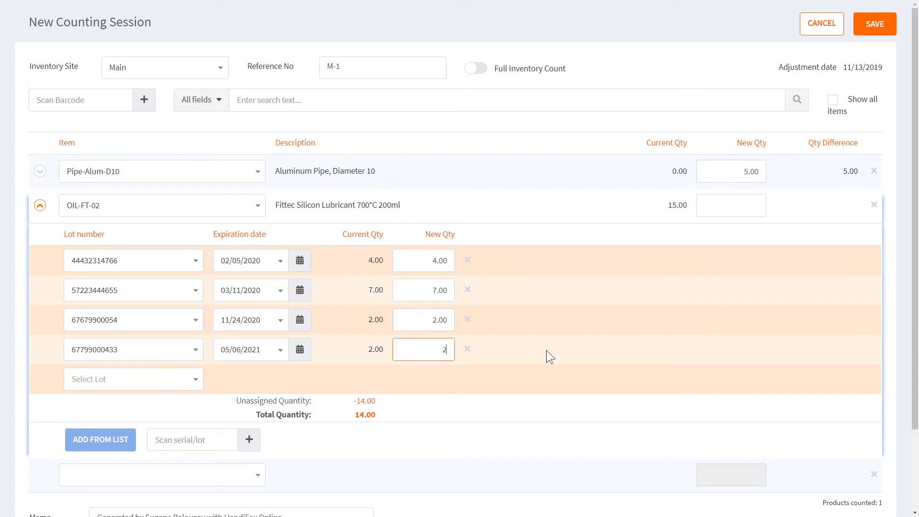
pyautogui.press('Tab')
pyautogui.click(711, 205)
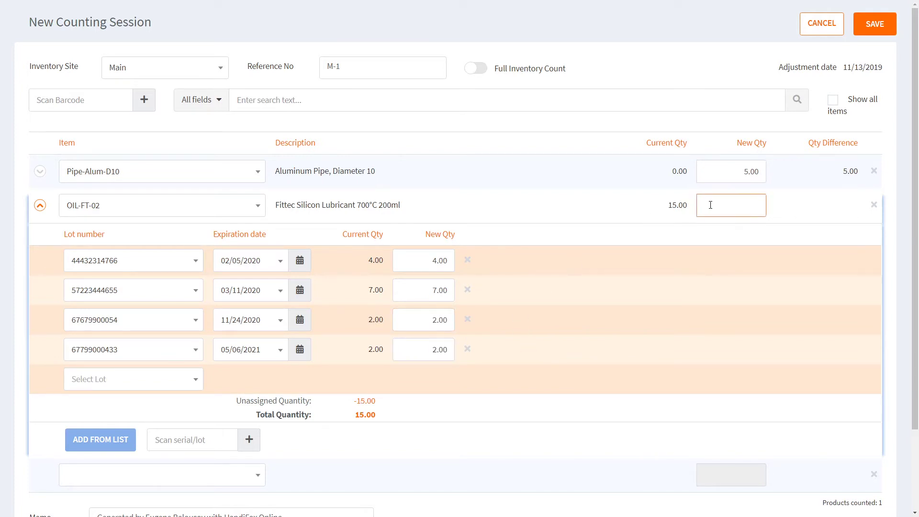
pyautogui.write('15')
pyautogui.click(639, 201)
pyautogui.moveTo(265, 401); pyautogui.dragTo(395, 412)
pyautogui.click(421, 398)
pyautogui.scroll(-1, 416, 270)
pyautogui.scroll(1, 495, 294)
pyautogui.click(467, 320)
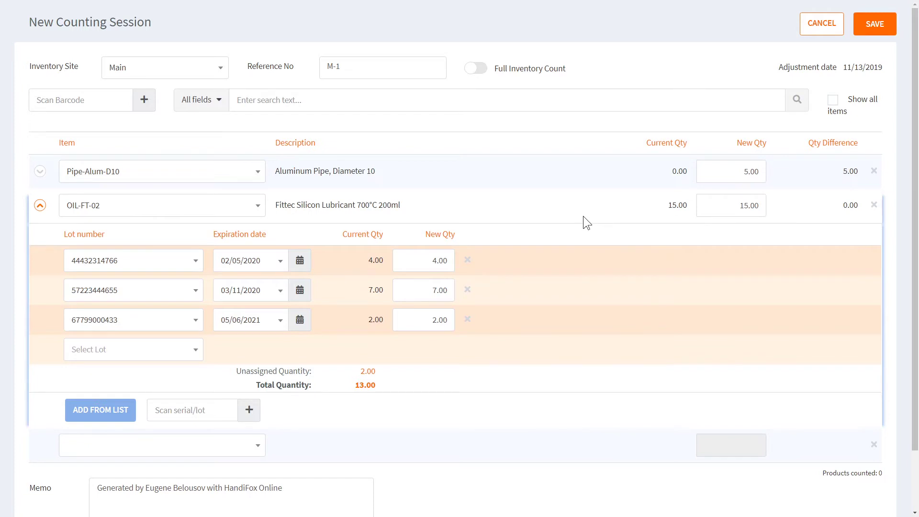
pyautogui.click(736, 205)
pyautogui.write('13')
pyautogui.click(154, 353)
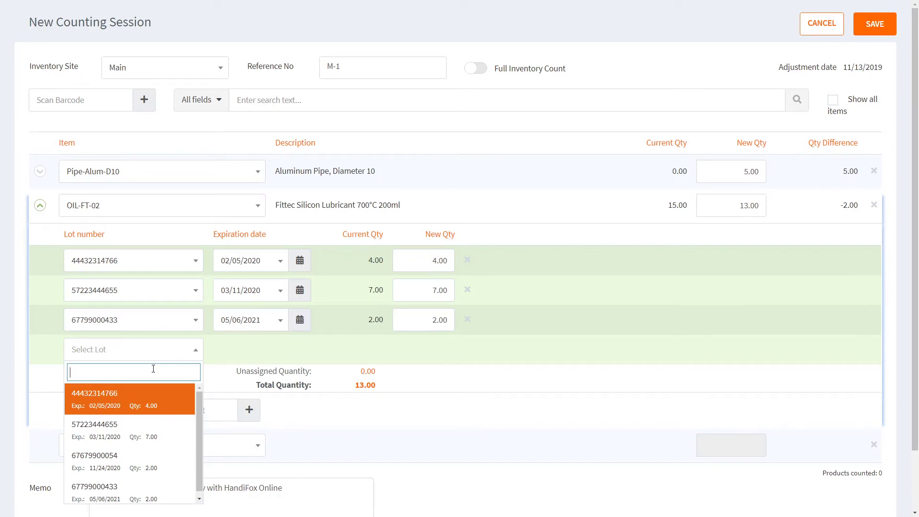
pyautogui.write('45345345345')
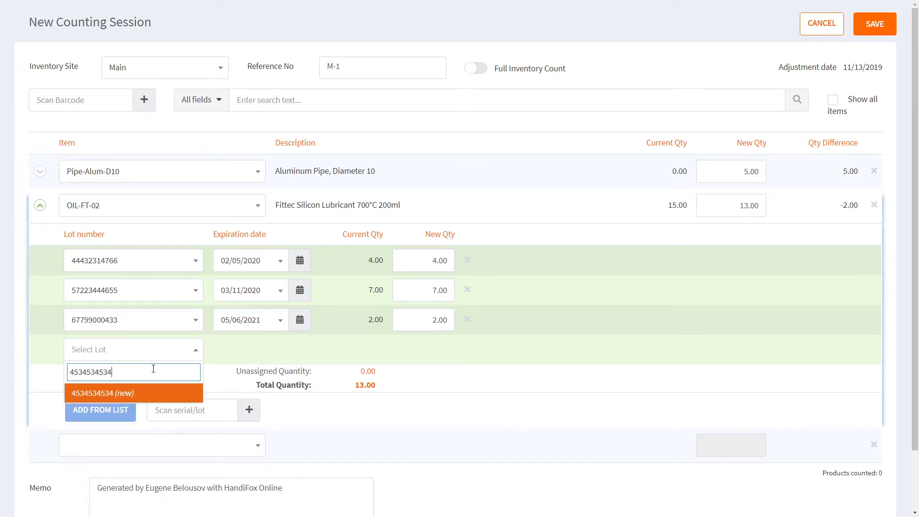
pyautogui.click(136, 397)
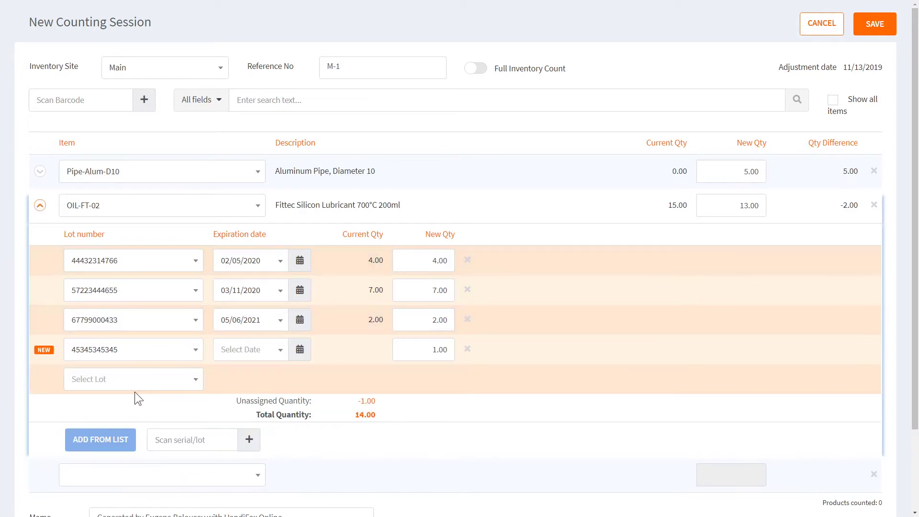
pyautogui.click(468, 350)
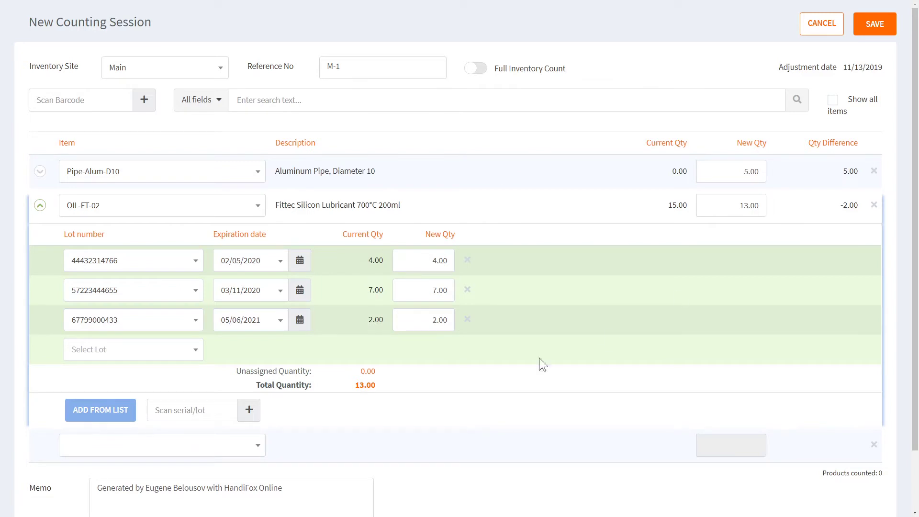
pyautogui.click(40, 206)
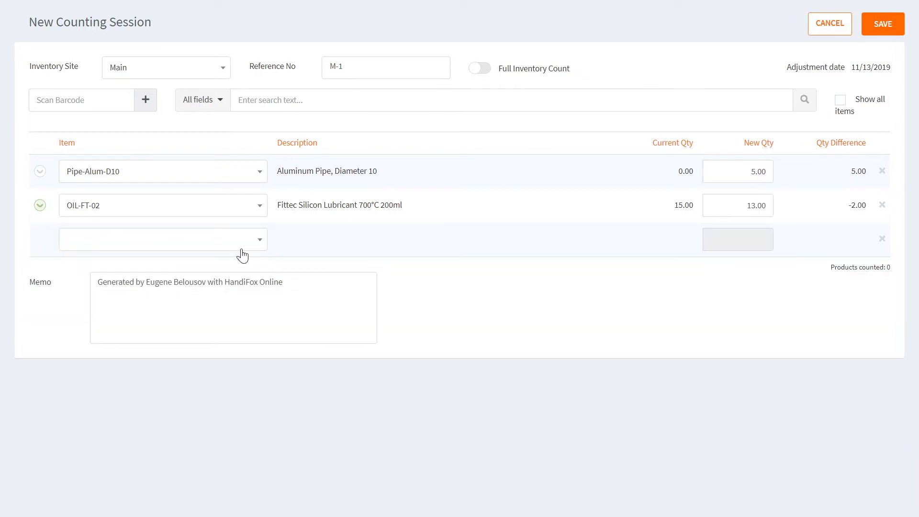
pyautogui.click(245, 251)
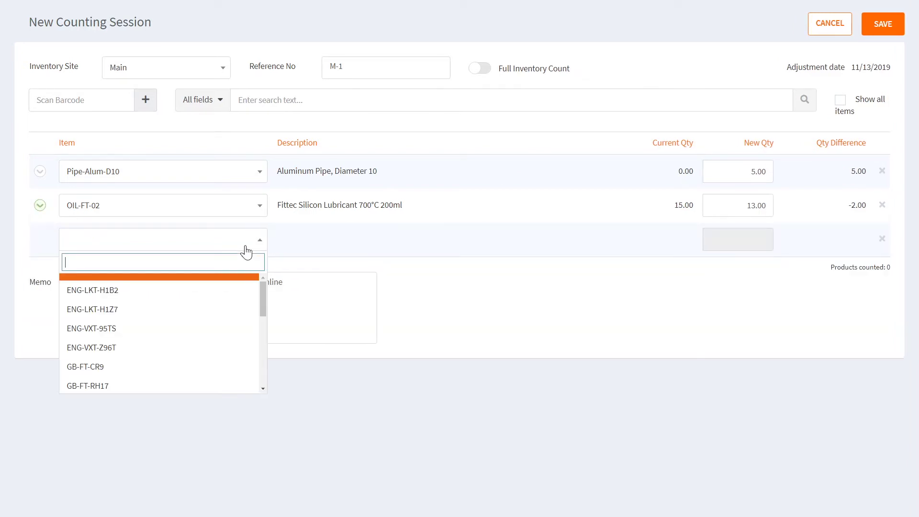
pyautogui.click(135, 292)
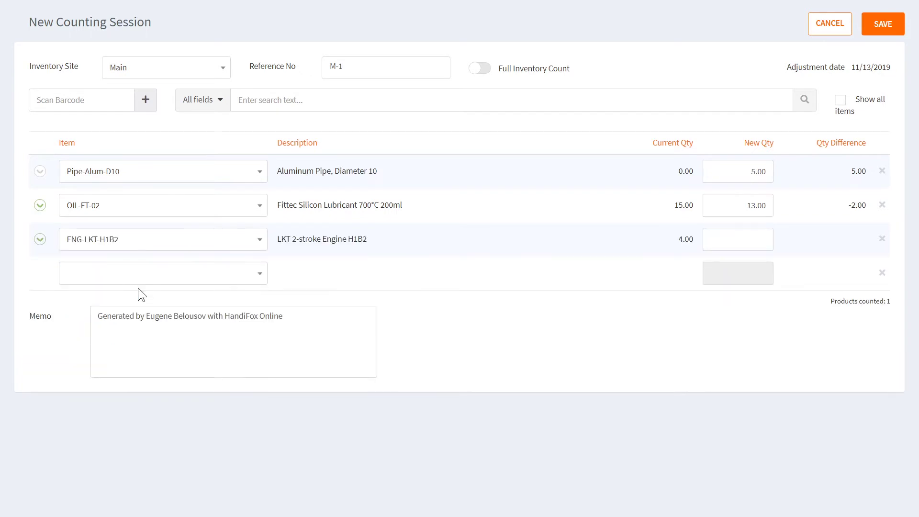
pyautogui.click(41, 239)
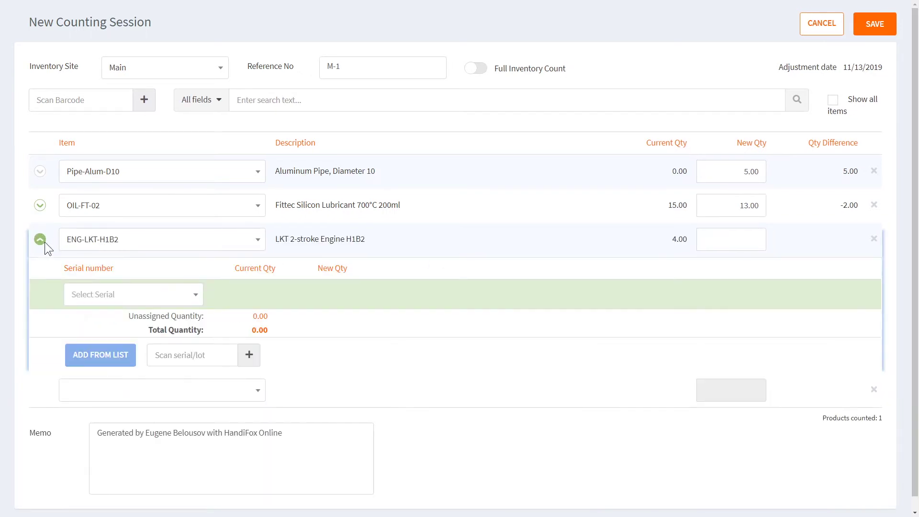
pyautogui.click(187, 295)
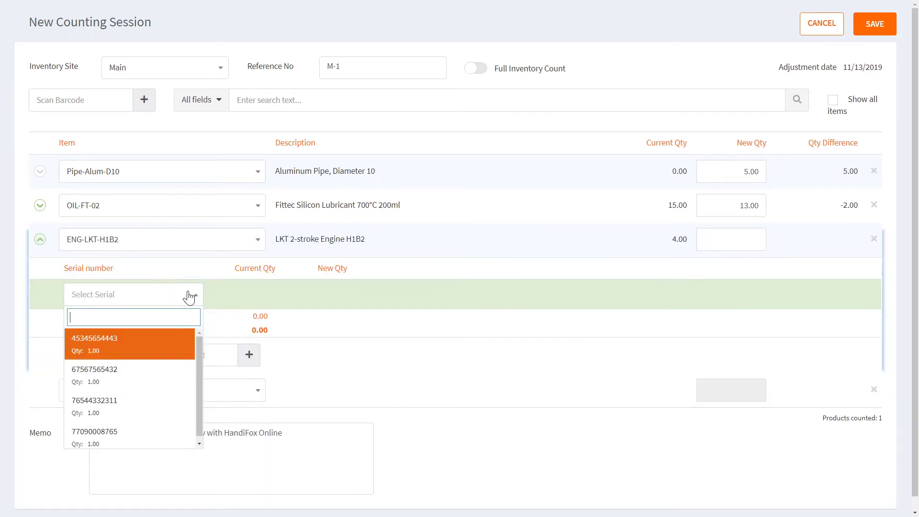
pyautogui.click(148, 349)
pyautogui.click(172, 326)
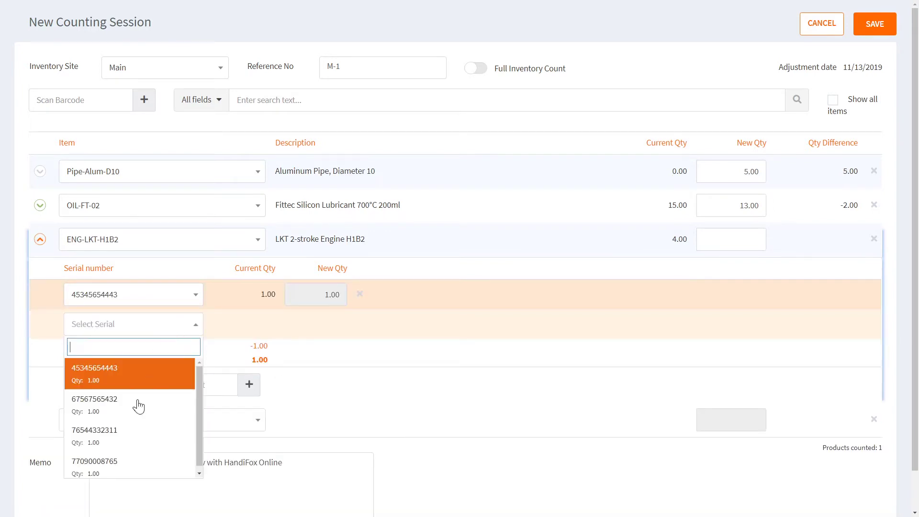
pyautogui.click(134, 414)
pyautogui.click(184, 354)
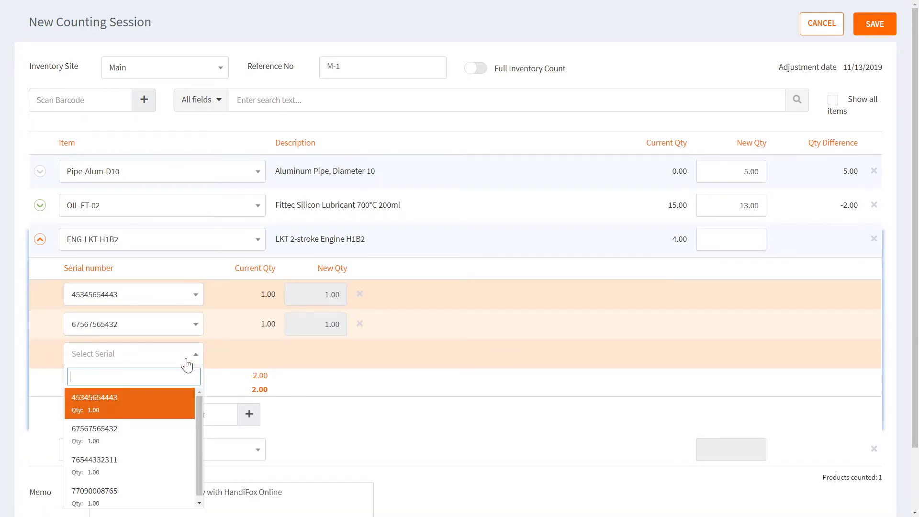
pyautogui.click(110, 479)
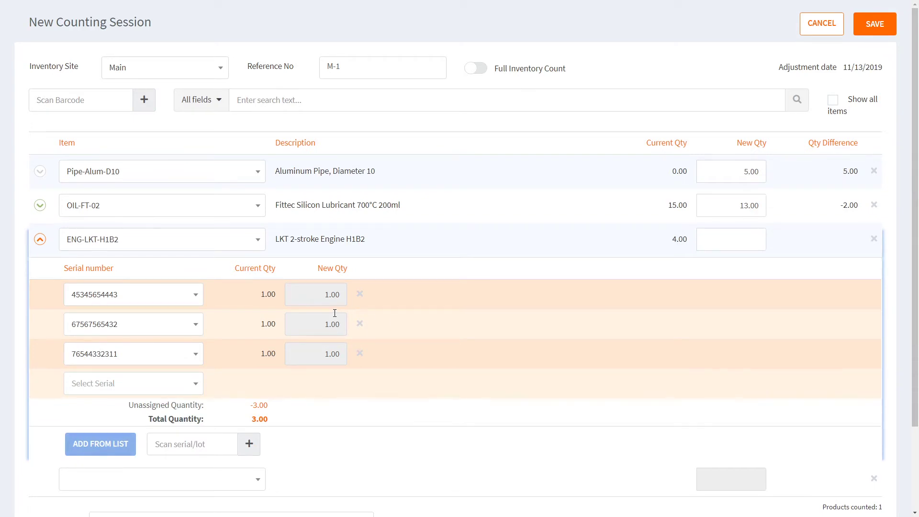
pyautogui.scroll(-1, 335, 326)
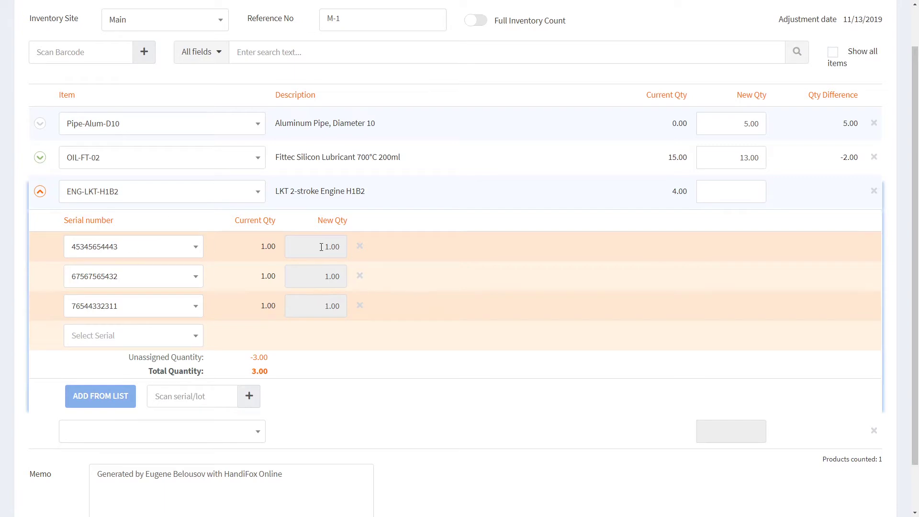
pyautogui.click(189, 335)
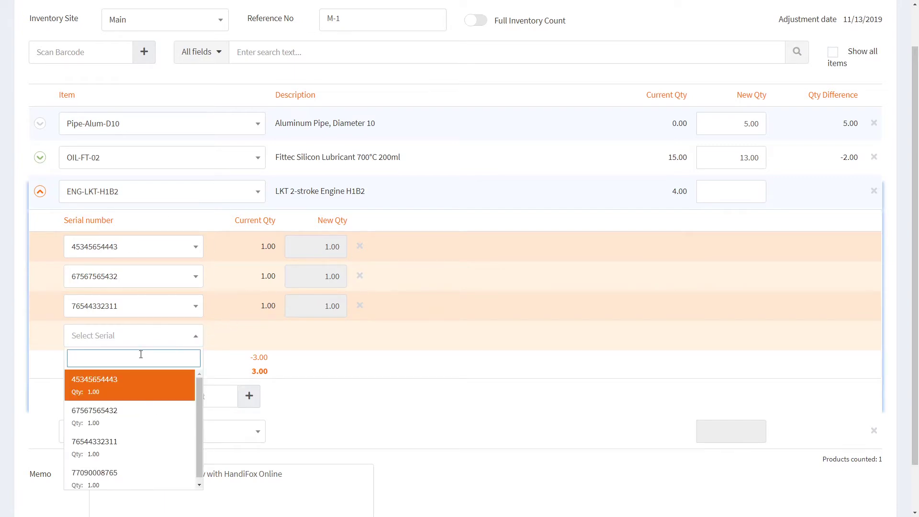
pyautogui.write('54534534534')
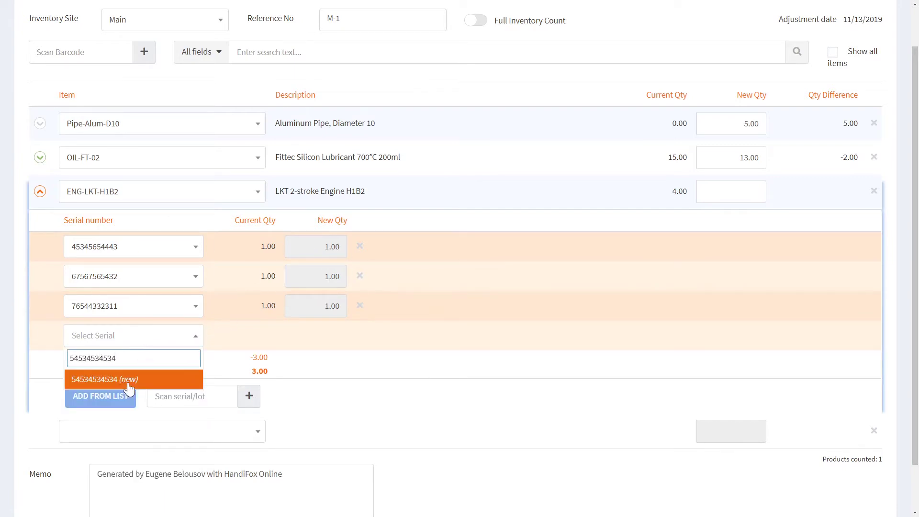
pyautogui.click(129, 385)
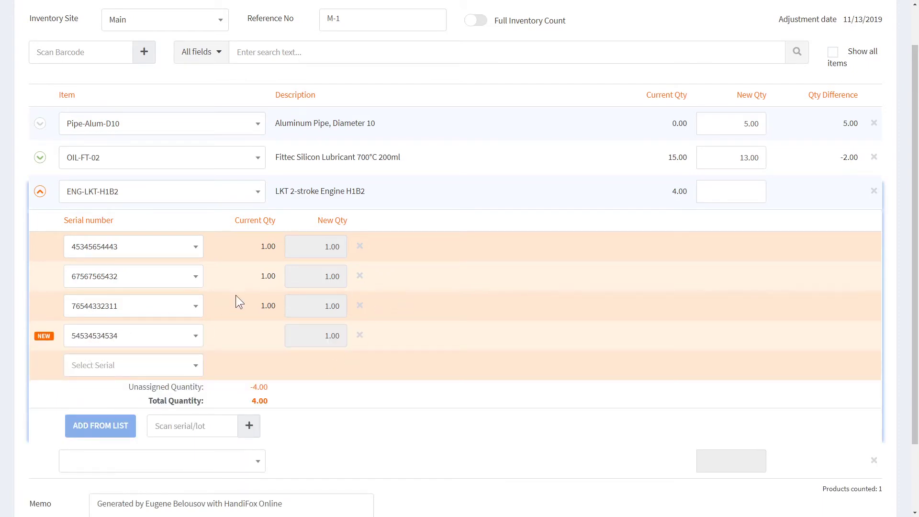
pyautogui.click(176, 339)
pyautogui.scroll(-1, 181, 421)
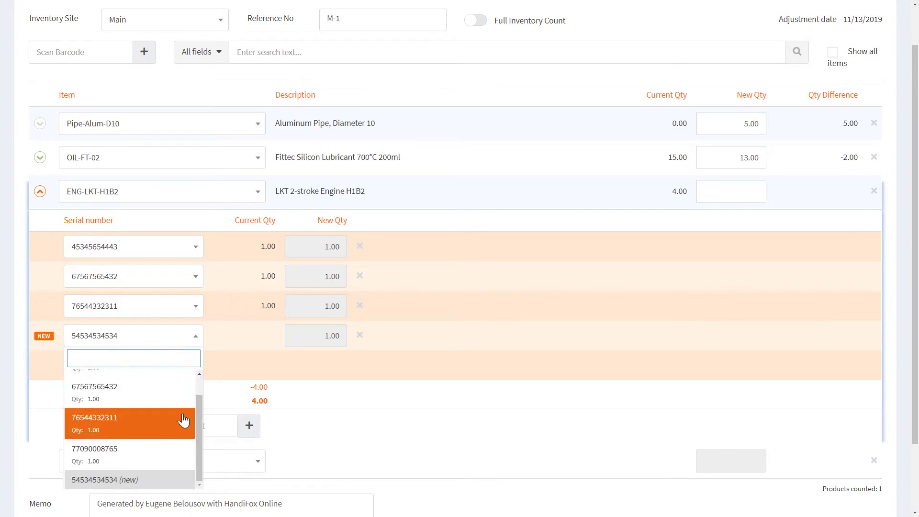
pyautogui.click(352, 409)
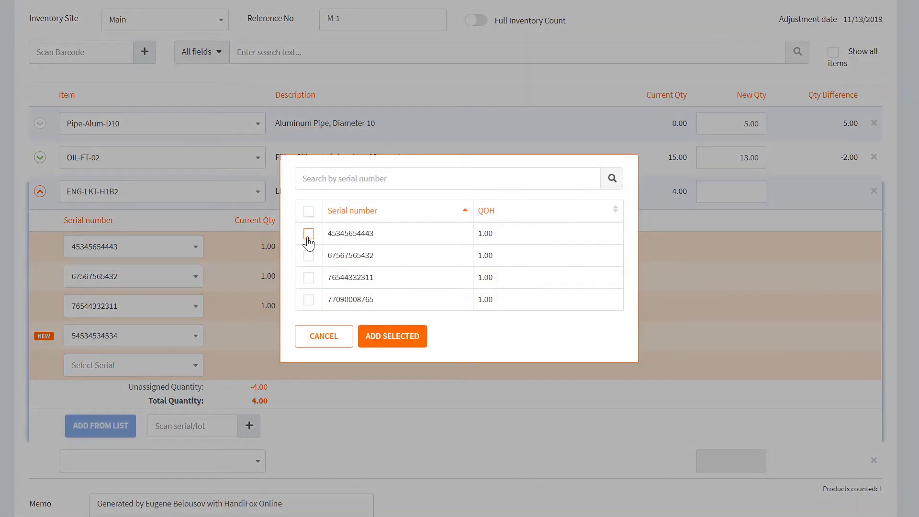
# Tick serials in the Add From List dialog, then cancel without adding any.
pyautogui.click(309, 234)
pyautogui.click(309, 256)
pyautogui.click(308, 278)
pyautogui.click(308, 300)
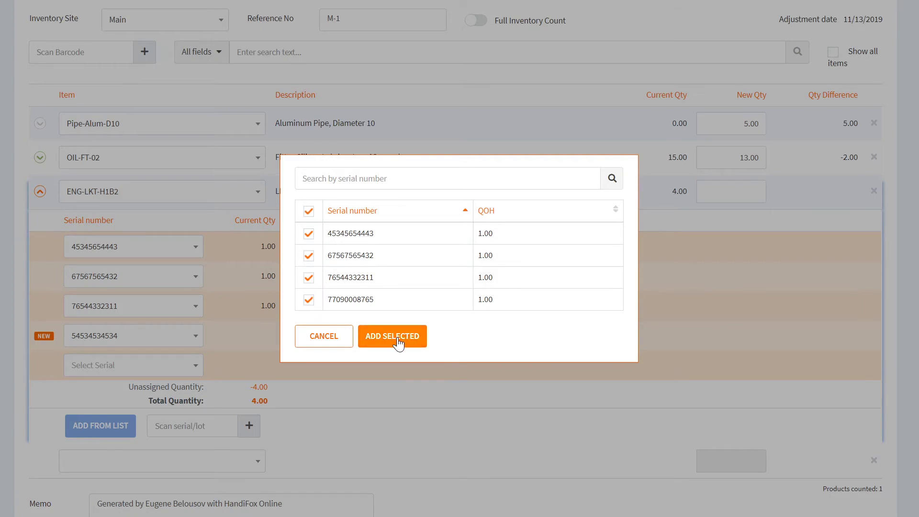
pyautogui.click(322, 339)
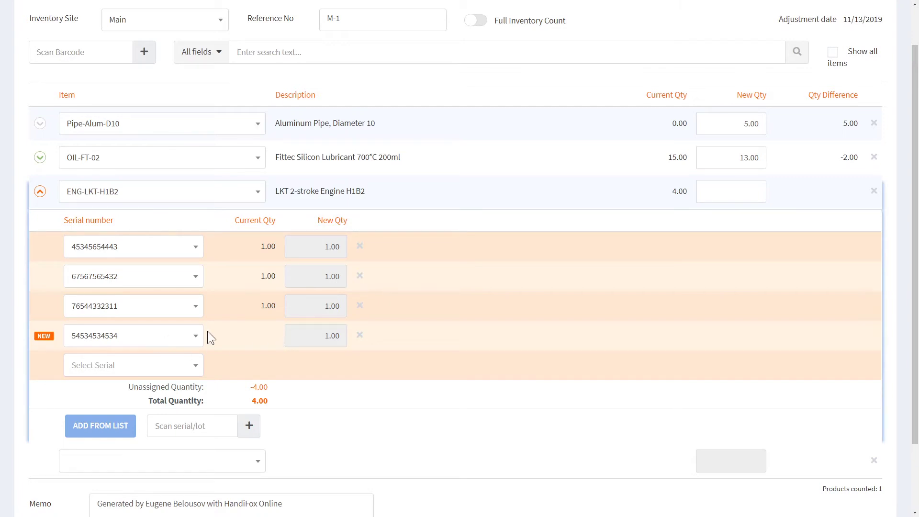
# Set ENG-LKT-H1B2's new quantity to 4.
pyautogui.click(737, 195)
pyautogui.write('4')
pyautogui.click(653, 207)
pyautogui.click(729, 191)
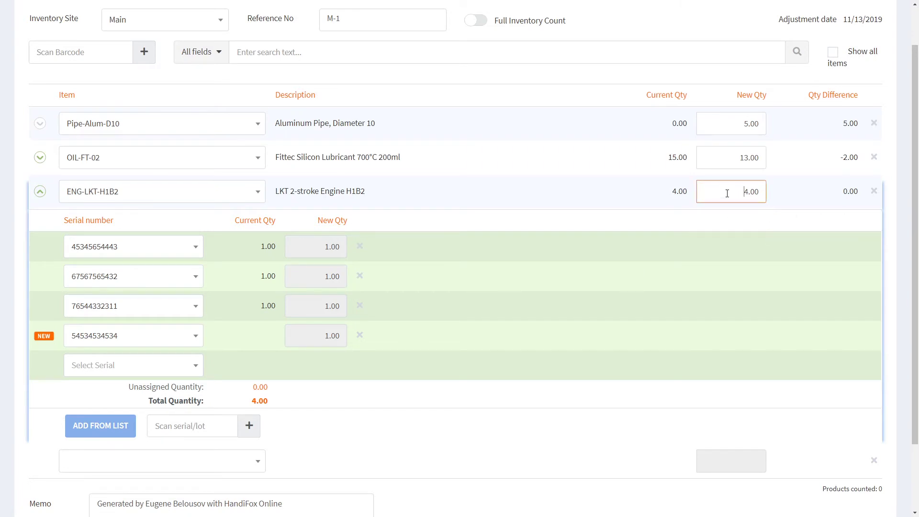
pyautogui.click(575, 201)
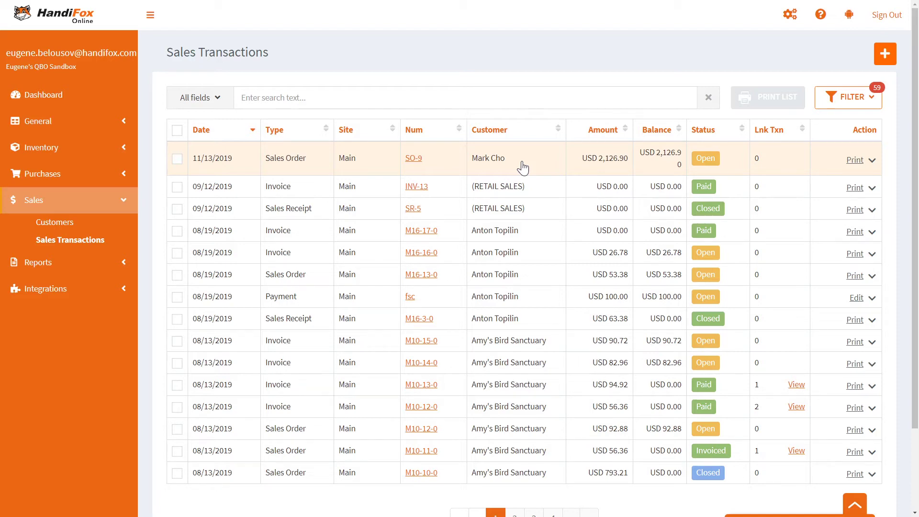
# Open sales order SO-9 and start picking it.
pyautogui.click(523, 167)
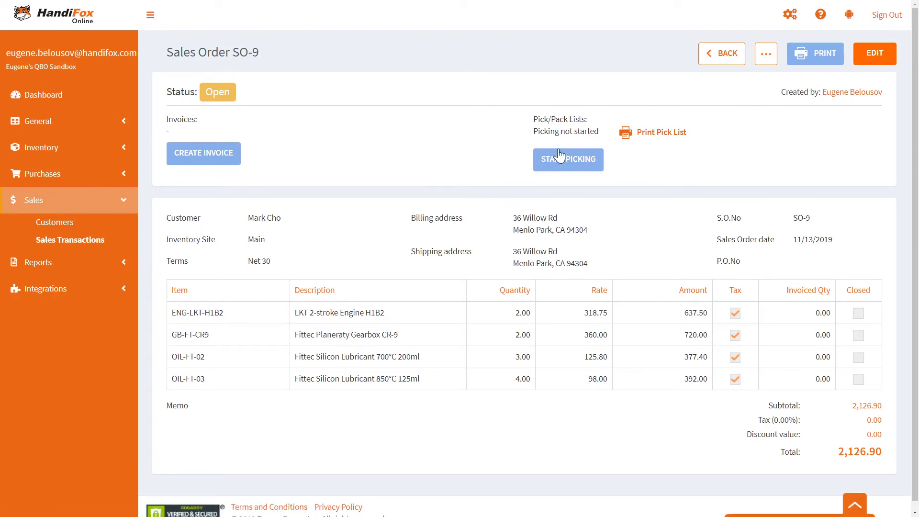
pyautogui.click(569, 163)
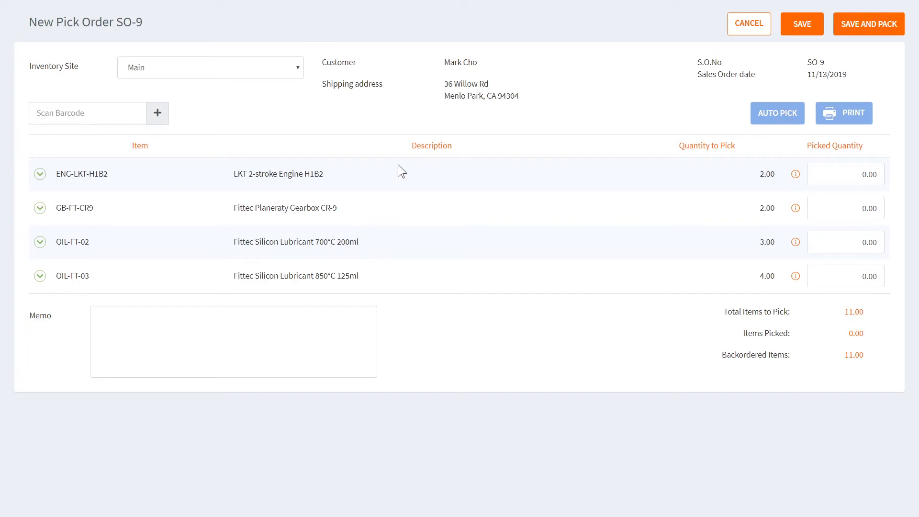
pyautogui.click(40, 174)
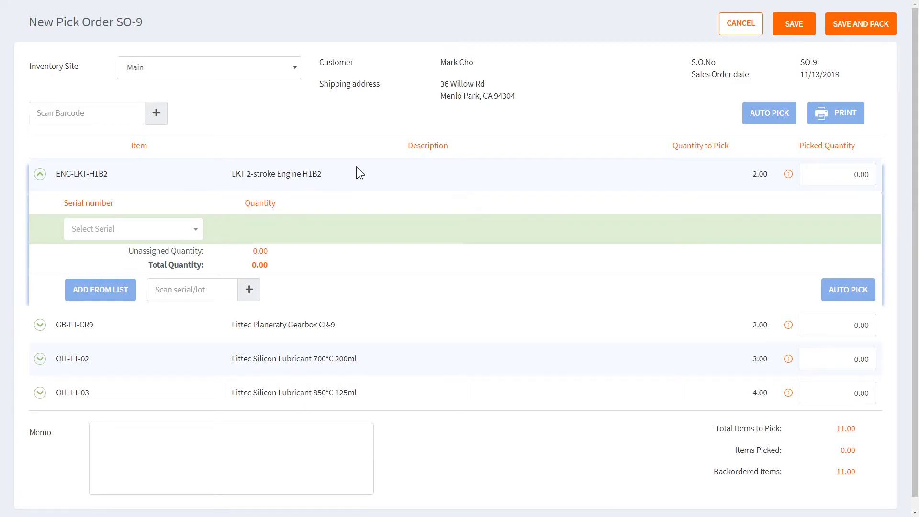
pyautogui.click(843, 175)
pyautogui.write('2')
pyautogui.click(697, 211)
pyautogui.click(196, 229)
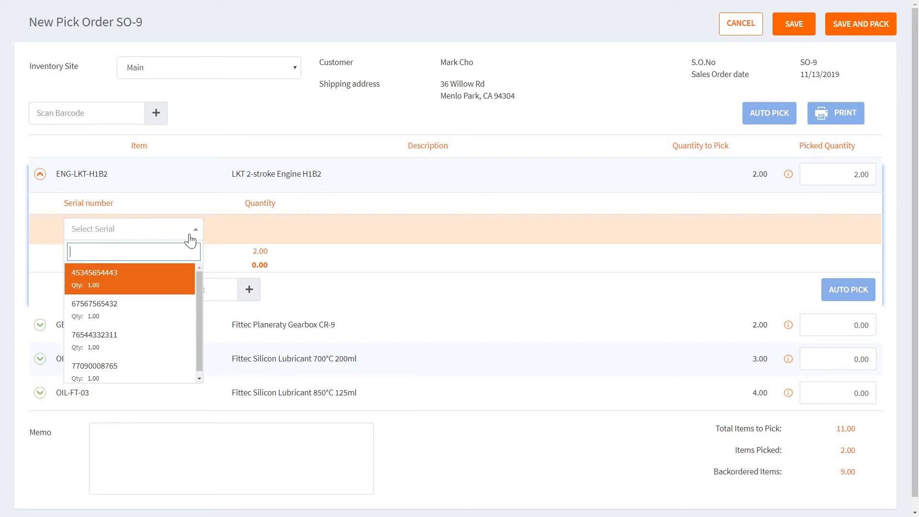
pyautogui.click(187, 236)
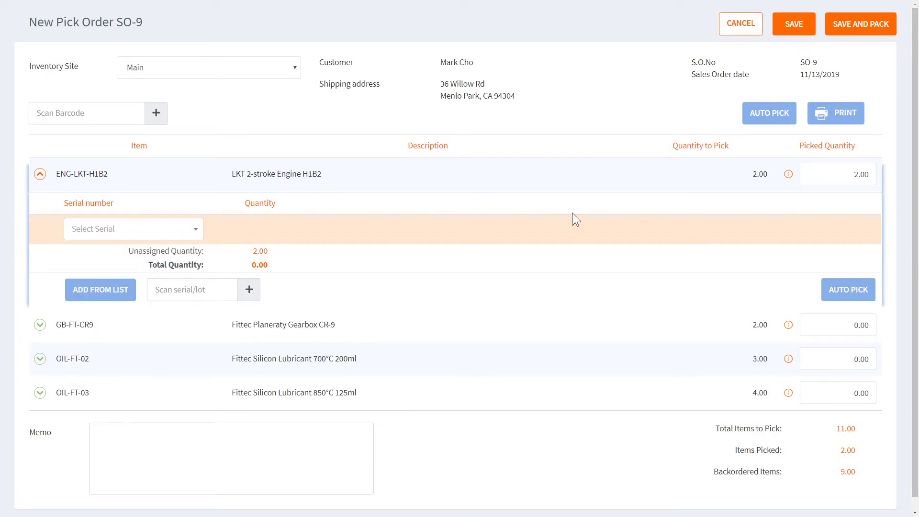
pyautogui.click(834, 297)
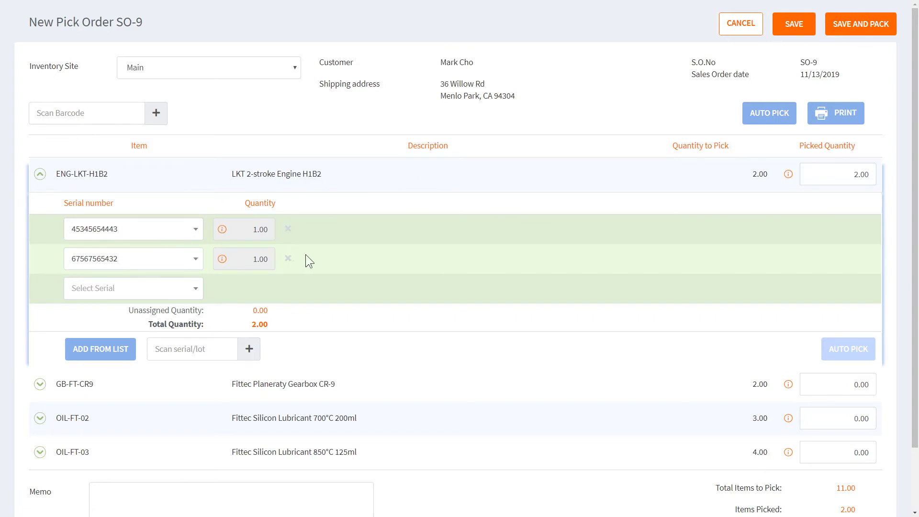
# Auto-pick serials 44567 and 44568 for GB-FT-CR9.
pyautogui.scroll(-3, 307, 255)
pyautogui.click(39, 313)
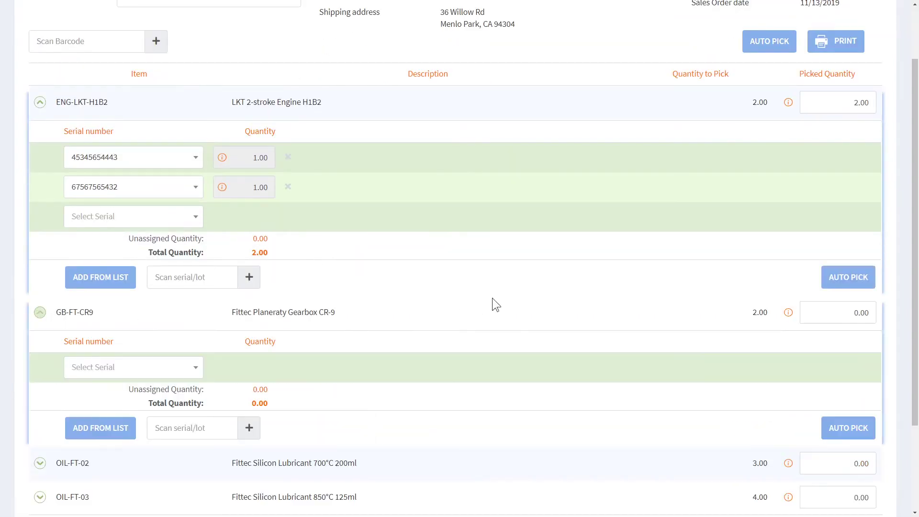
pyautogui.scroll(-4, 491, 297)
pyautogui.click(803, 227)
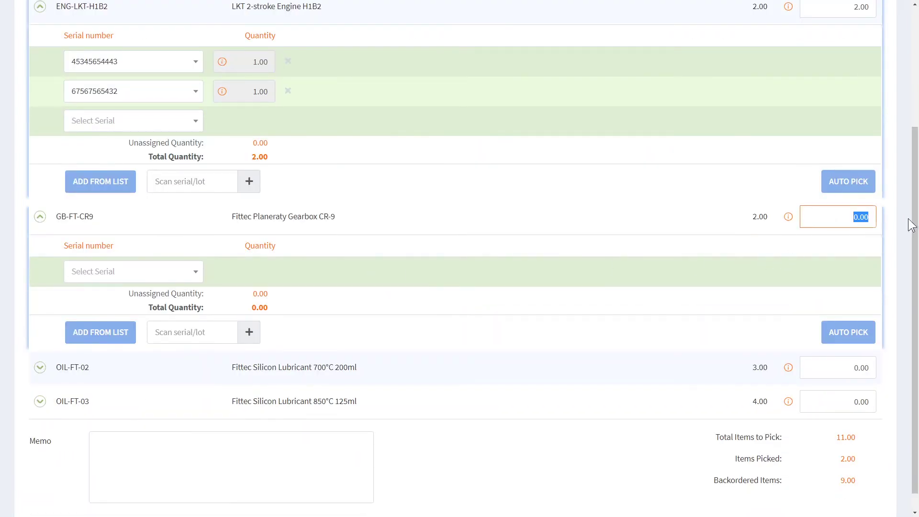
pyautogui.click(839, 328)
pyautogui.scroll(-1, 523, 184)
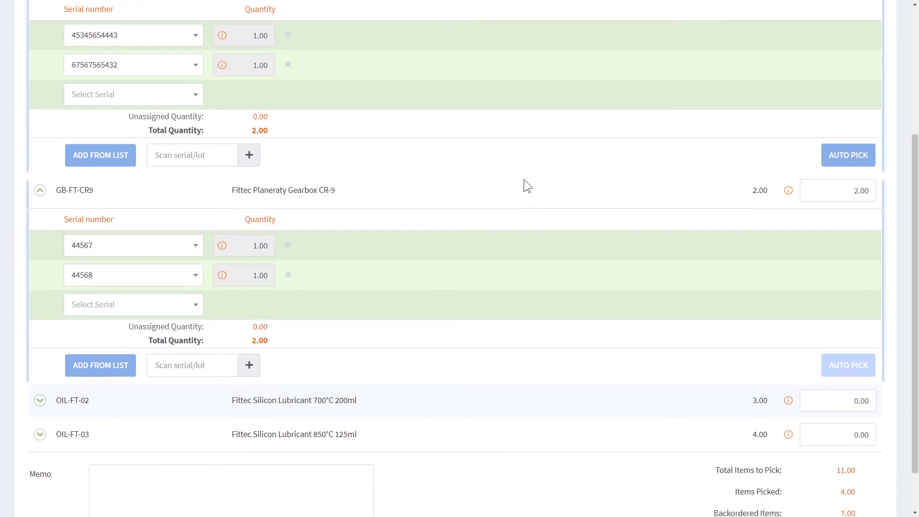
pyautogui.scroll(-2, 527, 186)
pyautogui.click(40, 346)
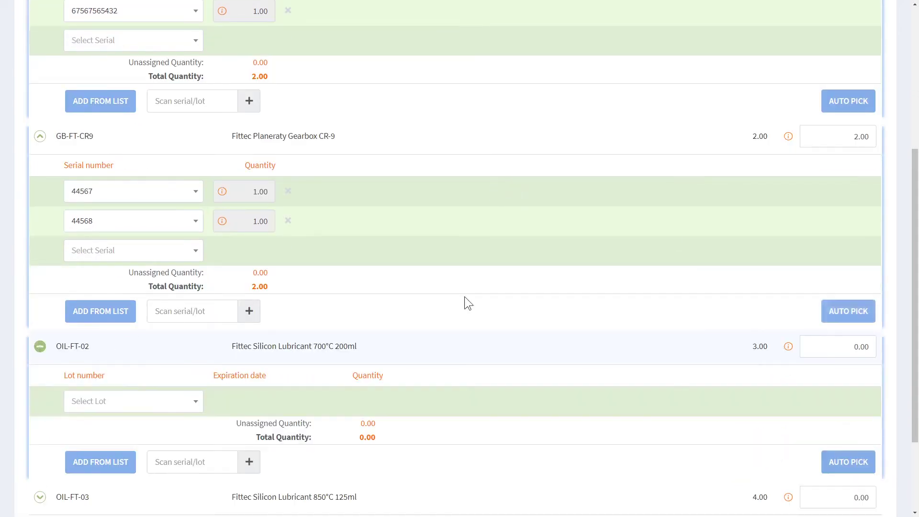
pyautogui.scroll(-4, 490, 290)
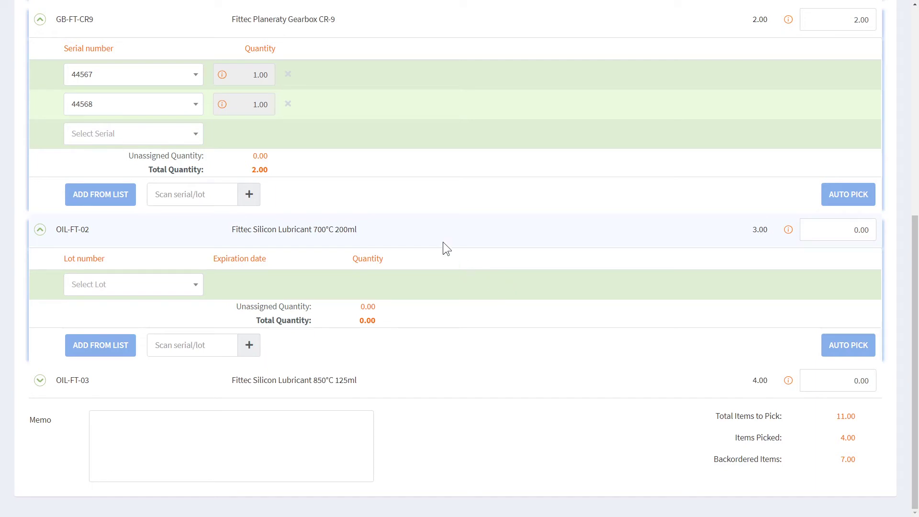
pyautogui.click(845, 349)
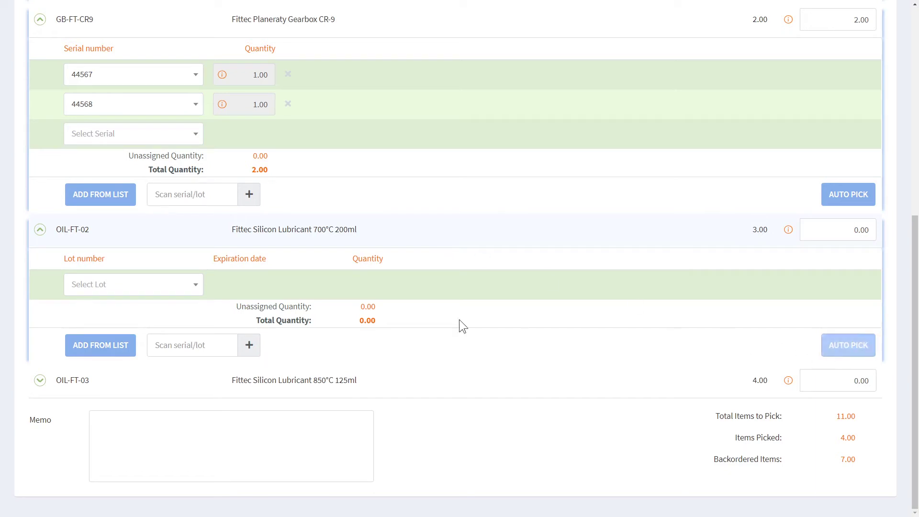
pyautogui.doubleClick(873, 233)
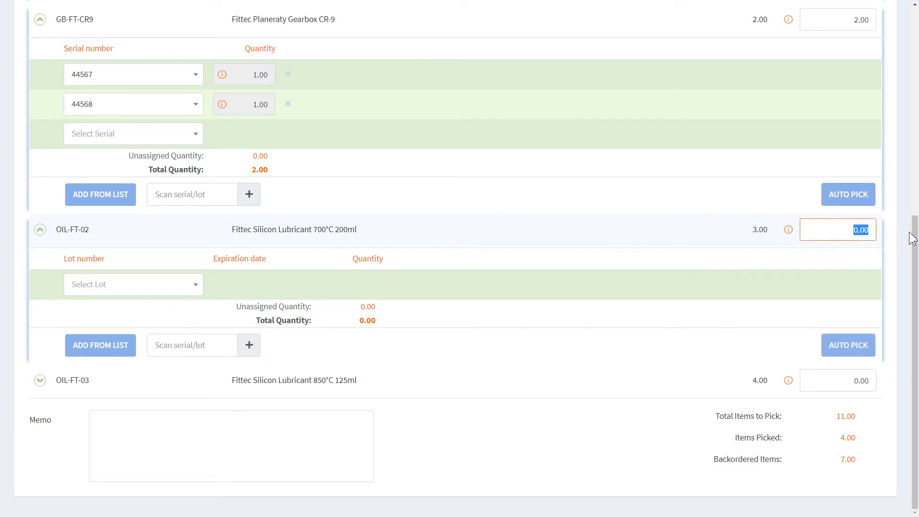
pyautogui.write('3')
pyautogui.press('Tab')
pyautogui.click(844, 347)
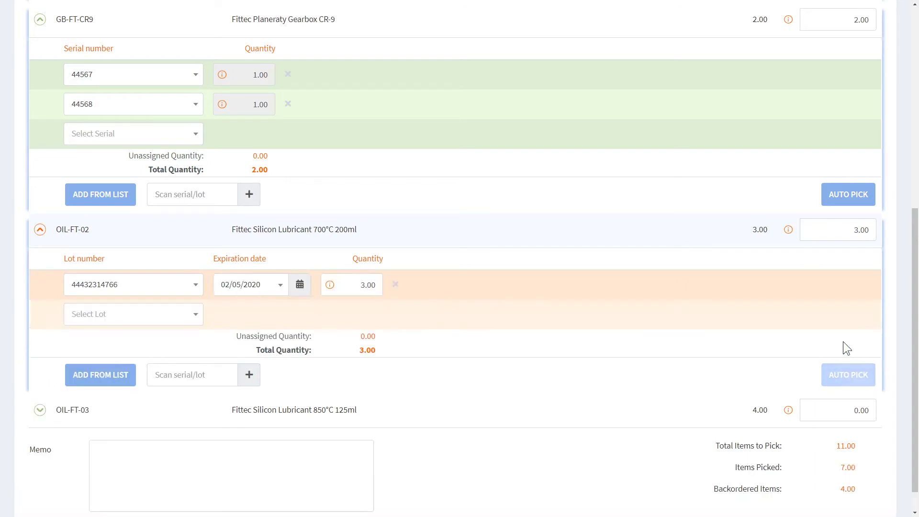
# Review the expiration date and other available lots for OIL-FT-02 without changing them.
pyautogui.click(281, 286)
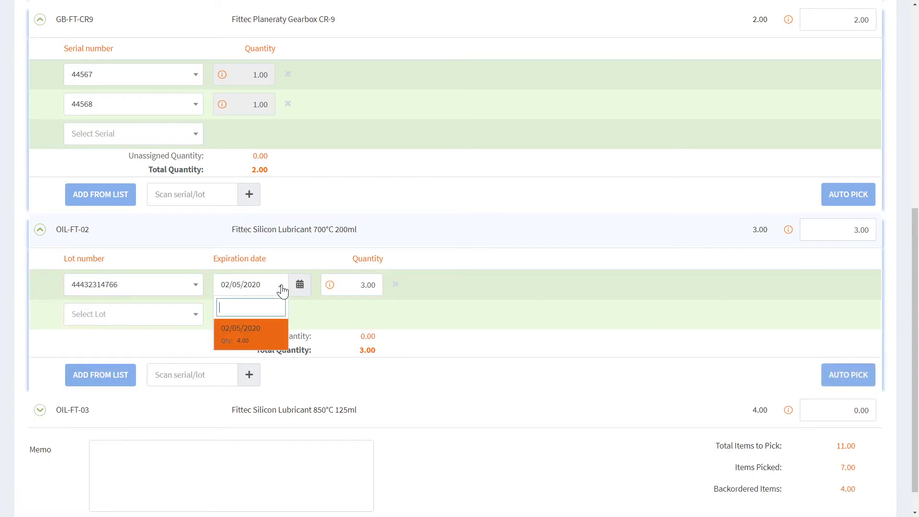
pyautogui.click(282, 289)
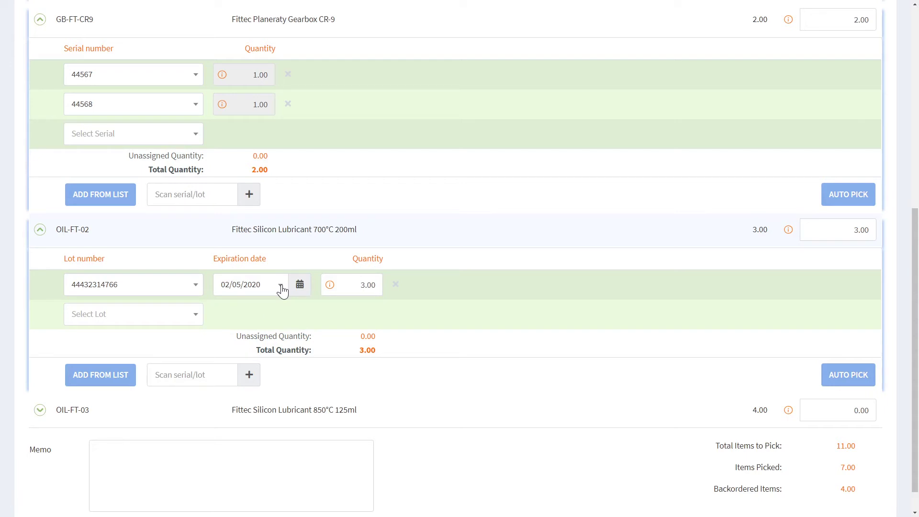
pyautogui.click(195, 316)
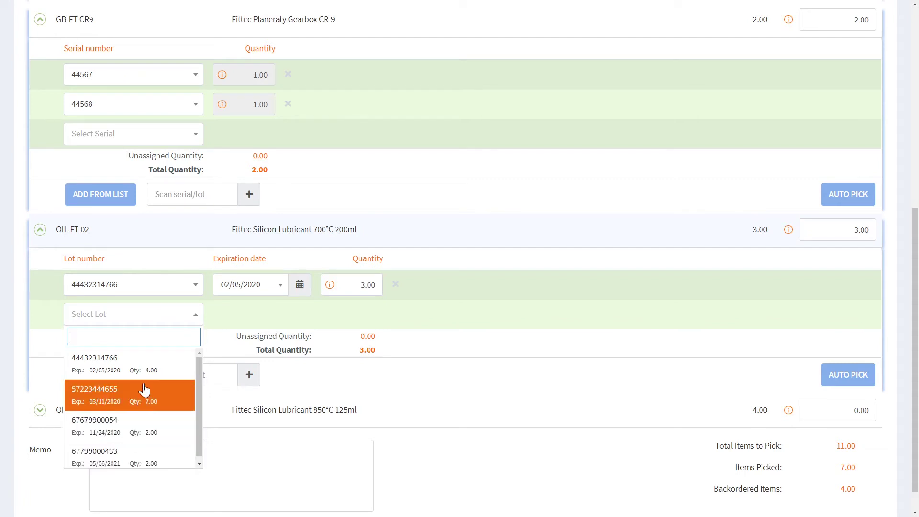
pyautogui.click(459, 320)
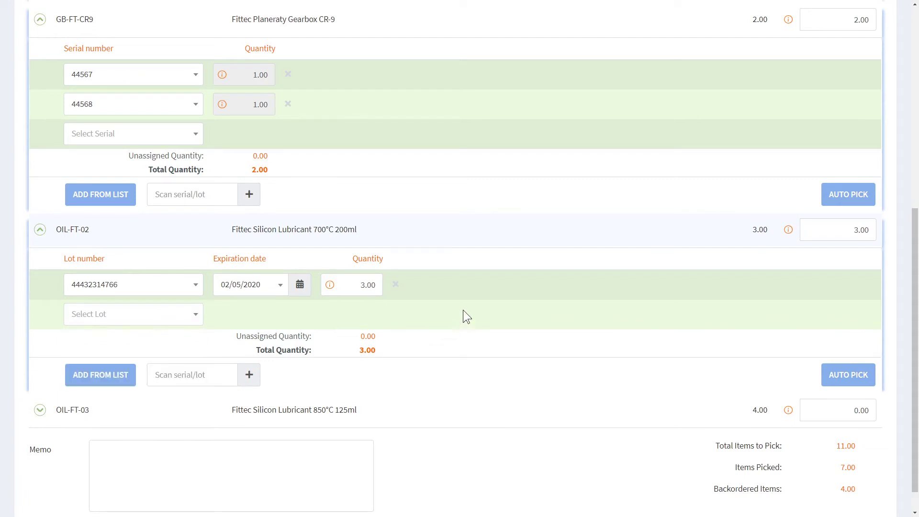
pyautogui.scroll(-1, 465, 296)
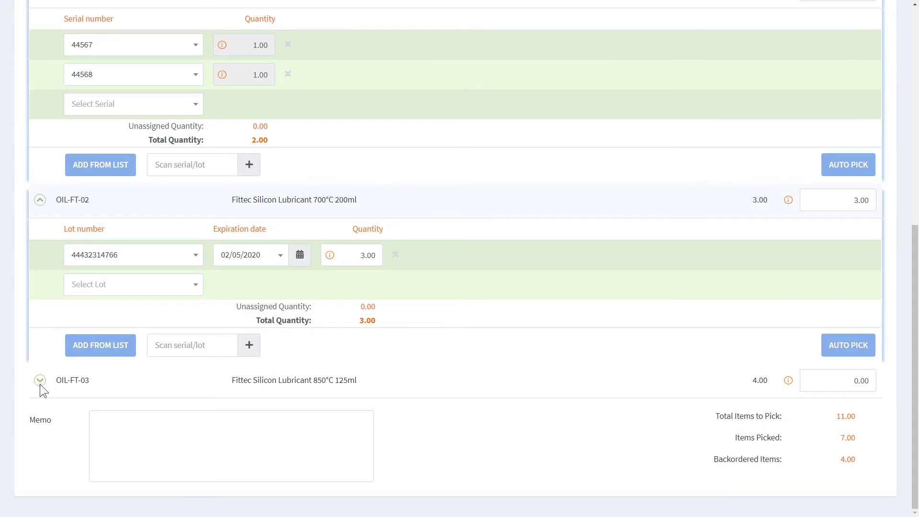
pyautogui.click(40, 383)
pyautogui.scroll(-3, 355, 381)
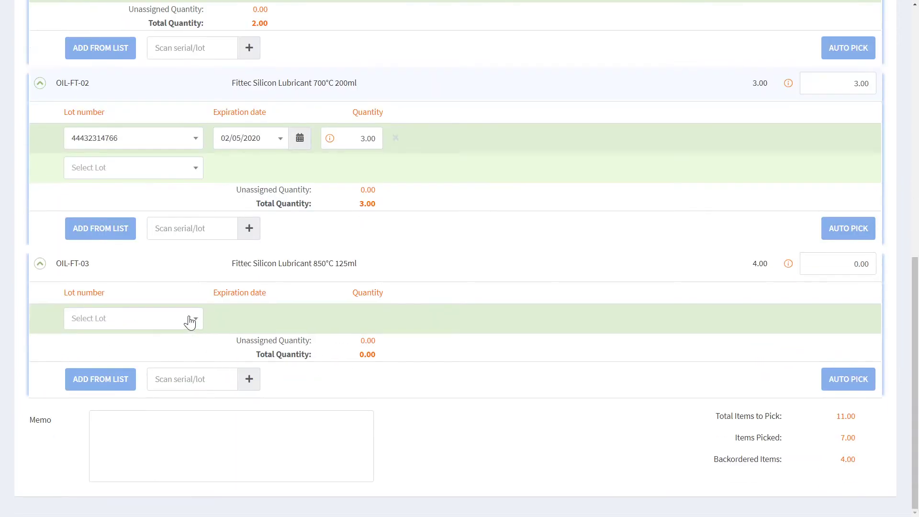
pyautogui.click(189, 322)
pyautogui.click(150, 378)
pyautogui.click(196, 348)
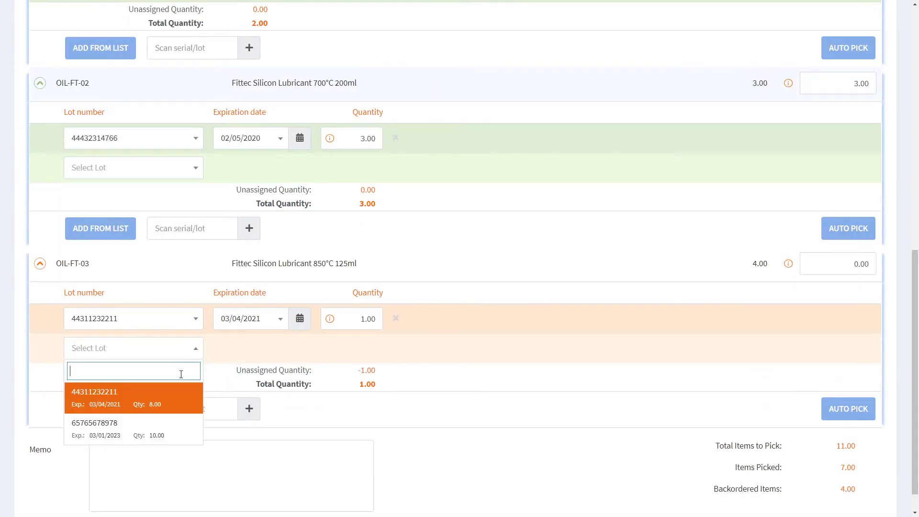
pyautogui.click(164, 425)
pyautogui.click(348, 319)
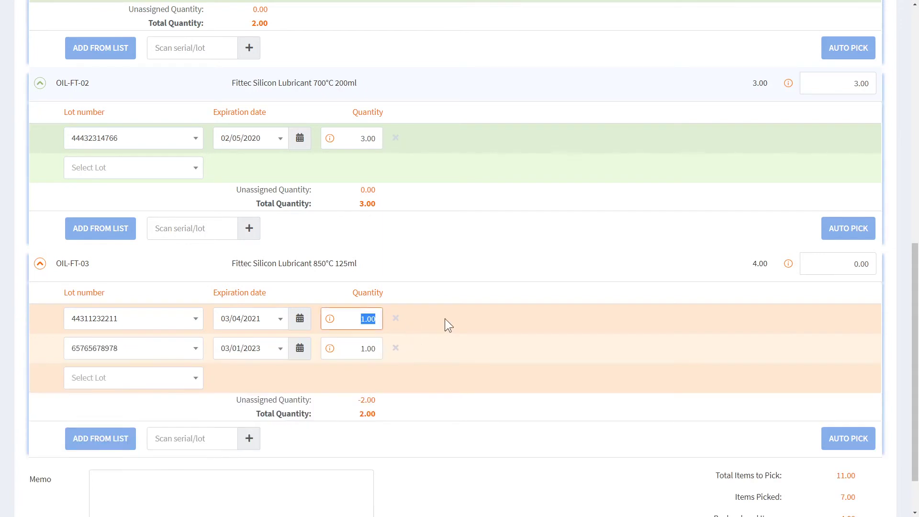
pyautogui.write('2')
pyautogui.click(339, 345)
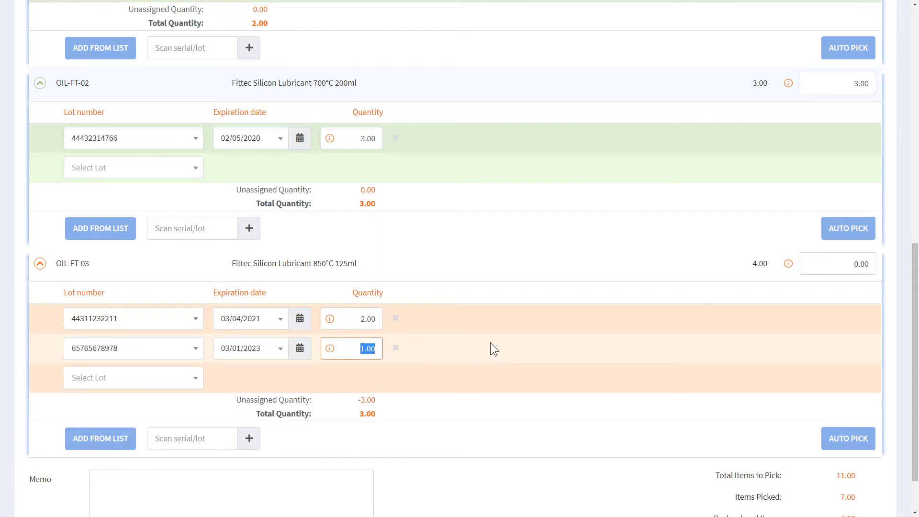
pyautogui.write('2')
pyautogui.click(495, 317)
# Set OIL-FT-03's picked quantity to 4, completing 11 of 11 picked.
pyautogui.click(809, 264)
pyautogui.write('4')
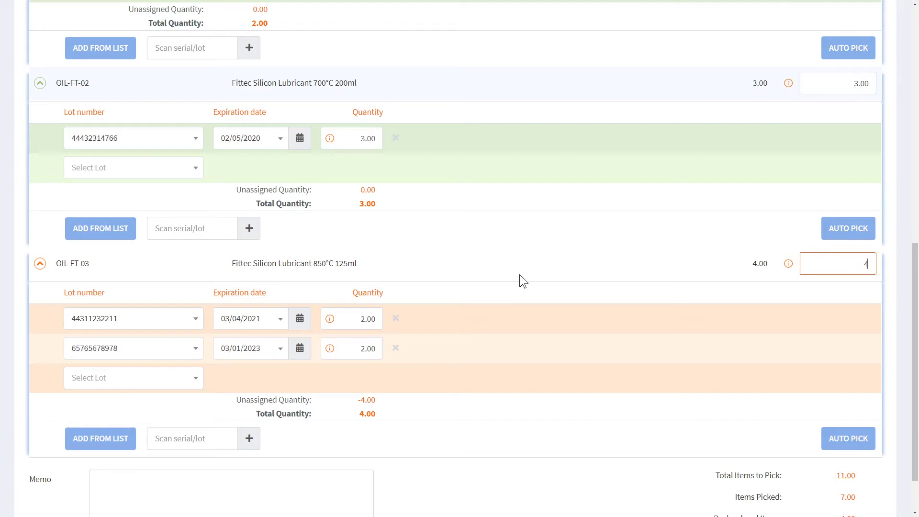
pyautogui.click(519, 275)
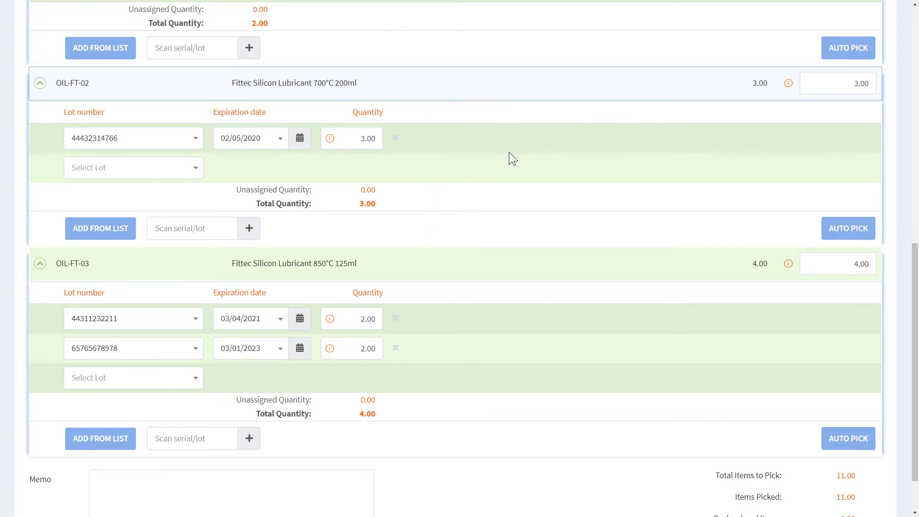
pyautogui.scroll(1, 492, 163)
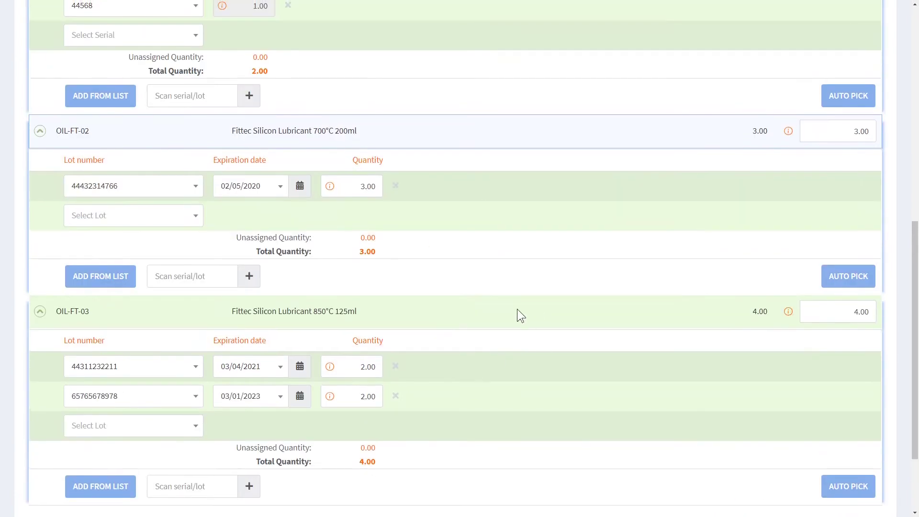
pyautogui.scroll(-3, 519, 314)
pyautogui.scroll(10, 549, 337)
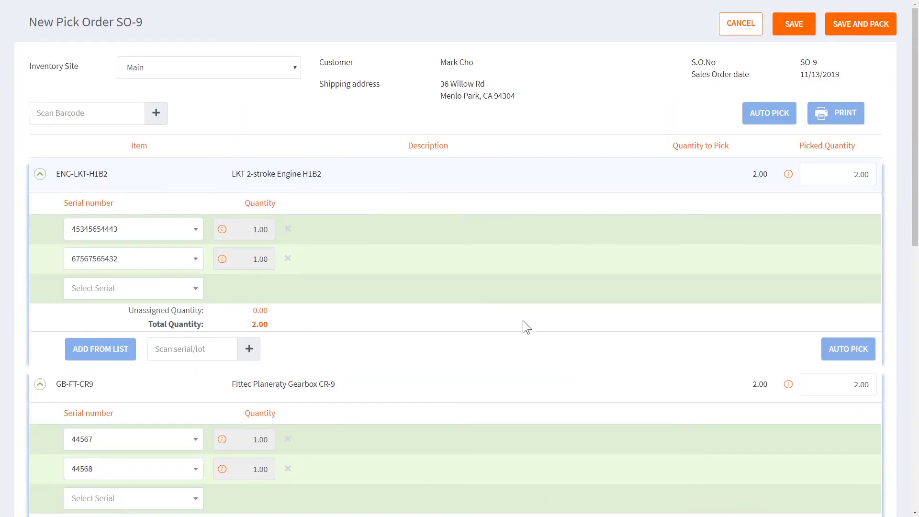
# Save the pick and reveal serial numbers for ENG-LKT-H1B2 and GB-FT-CR9.
pyautogui.click(863, 26)
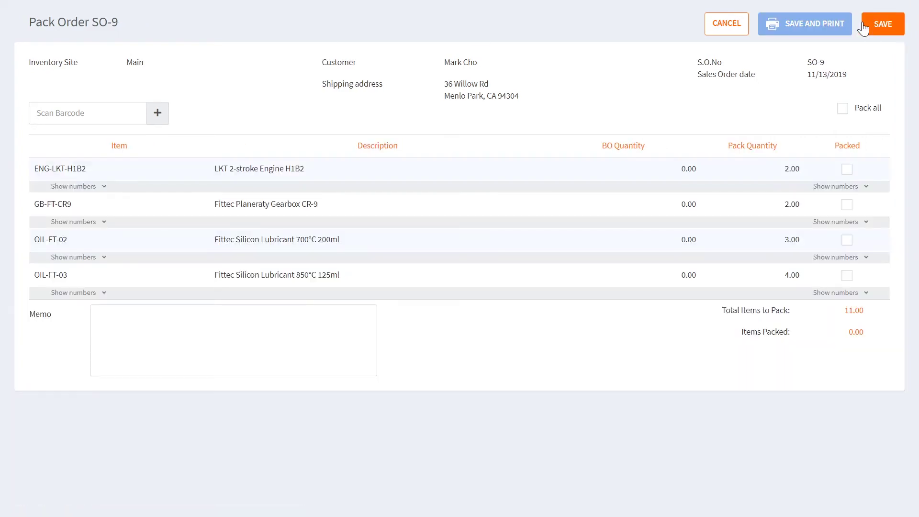
pyautogui.click(90, 186)
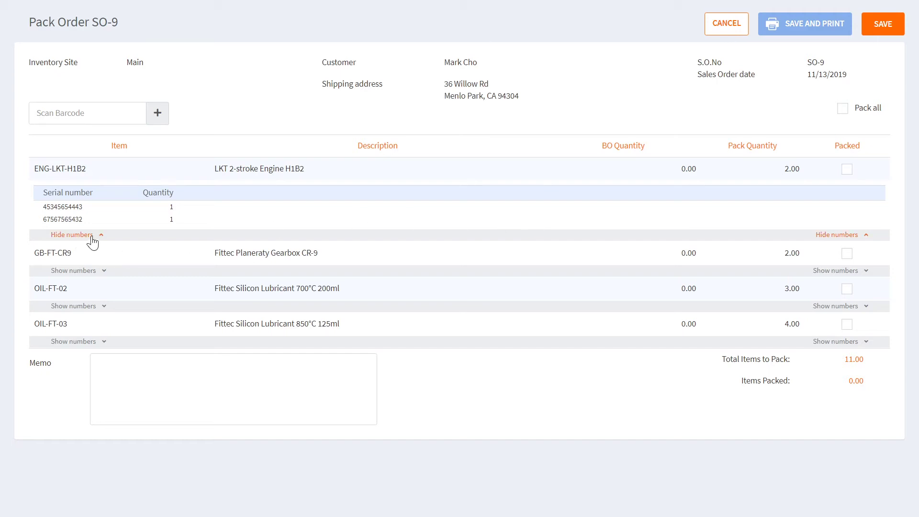
pyautogui.click(98, 270)
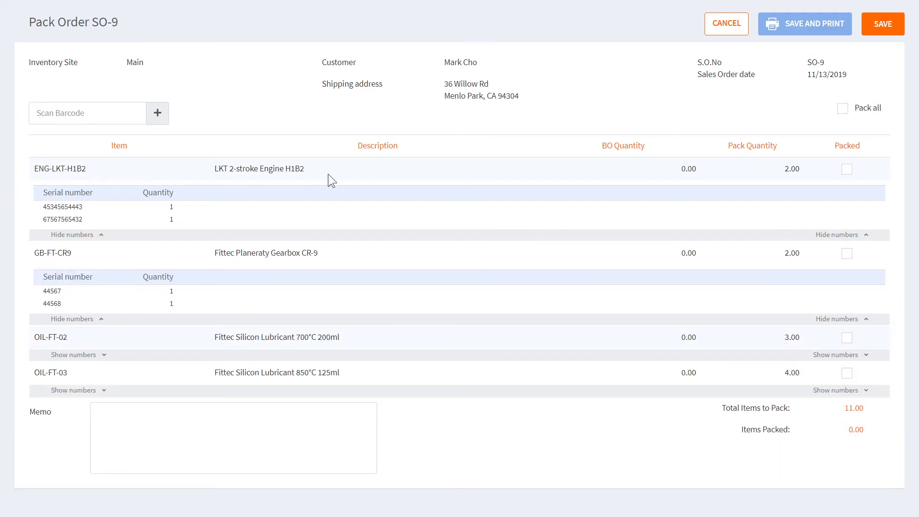
# Mark ENG-LKT-H1B2, GB-FT-CR9 and OIL-FT-02 as packed.
pyautogui.click(846, 169)
pyautogui.click(847, 253)
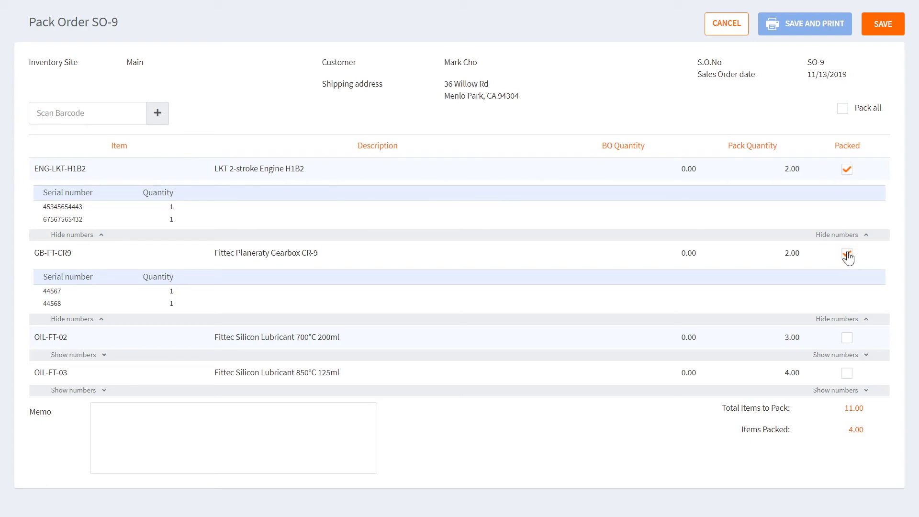
pyautogui.click(846, 339)
# Save the packed SO-9 order and open its printable packing slip.
pyautogui.click(876, 34)
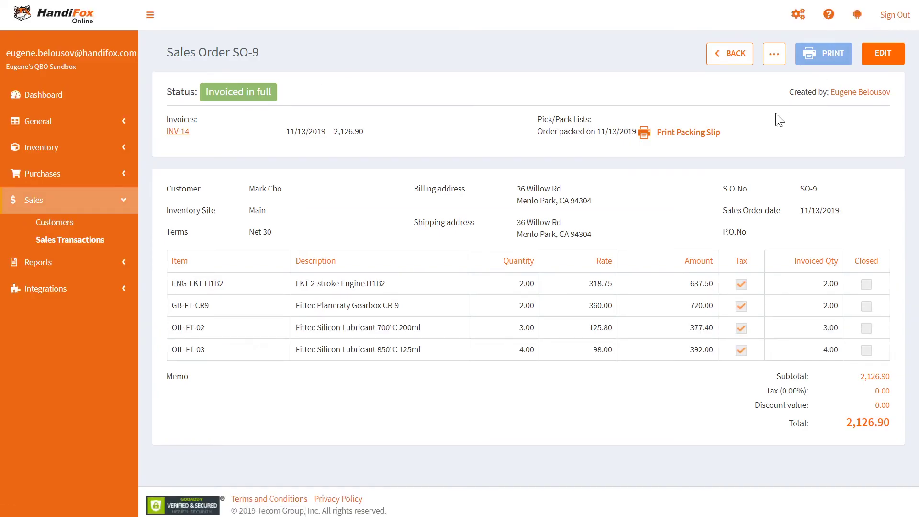
pyautogui.click(696, 133)
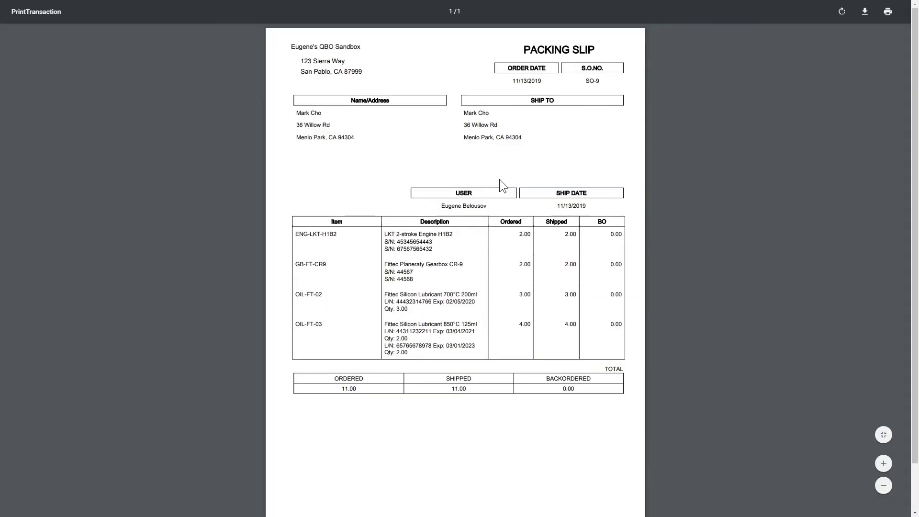
pyautogui.hotkey('ctrl', '+')
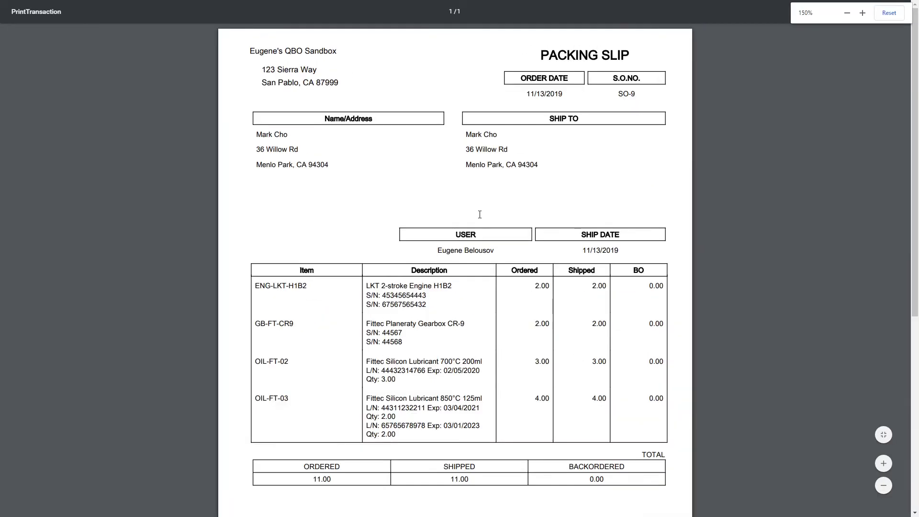
pyautogui.scroll(-2, 504, 225)
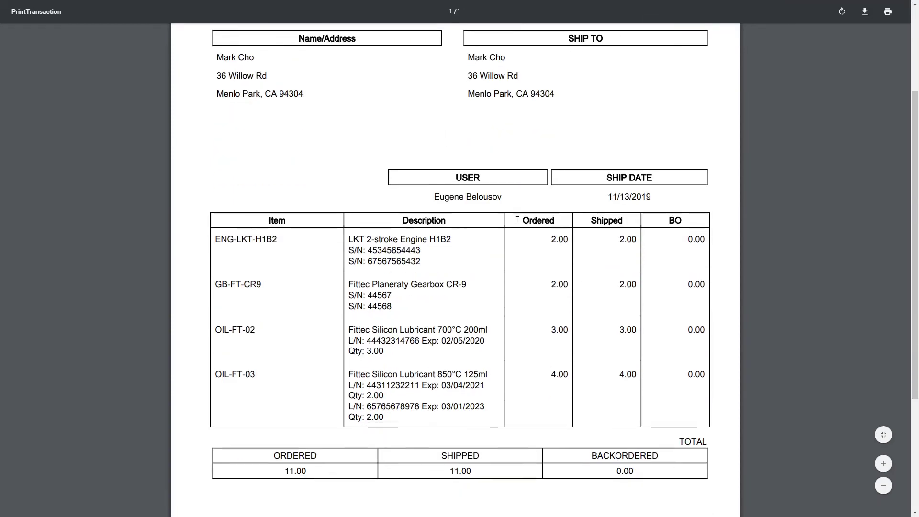
pyautogui.scroll(-1, 517, 221)
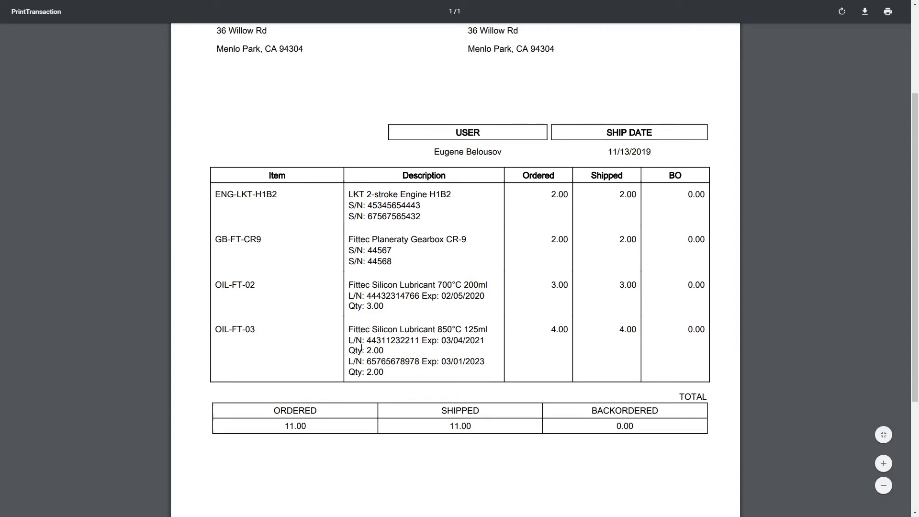
pyautogui.moveTo(363, 351)
pyautogui.mouseDown()
pyautogui.moveTo(392, 346)
pyautogui.moveTo(375, 361)
pyautogui.mouseUp()
pyautogui.click(551, 332)
pyautogui.scroll(1, 548, 336)
pyautogui.scroll(3, 547, 336)
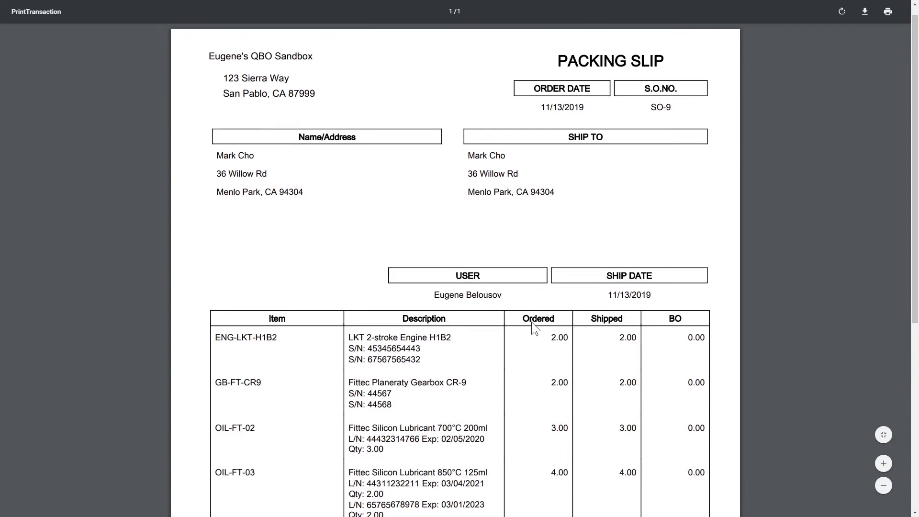
pyautogui.scroll(-2, 532, 322)
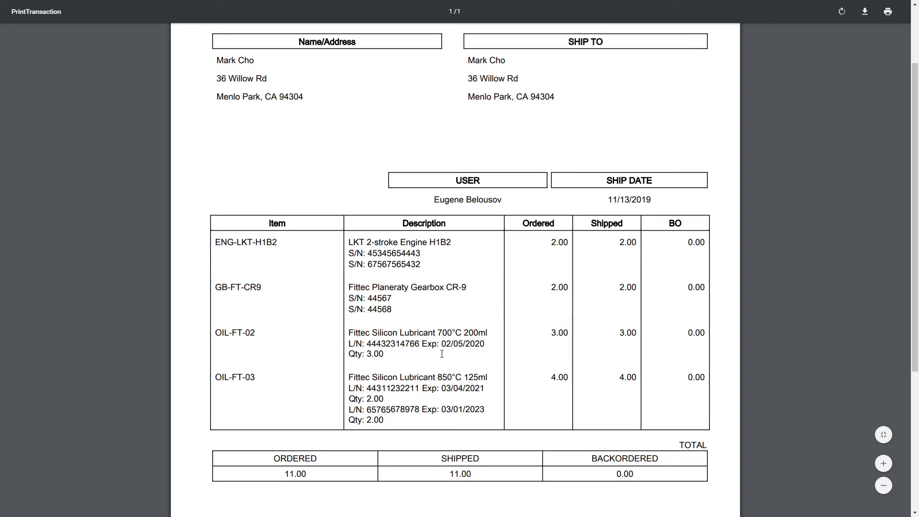
pyautogui.scroll(2, 442, 353)
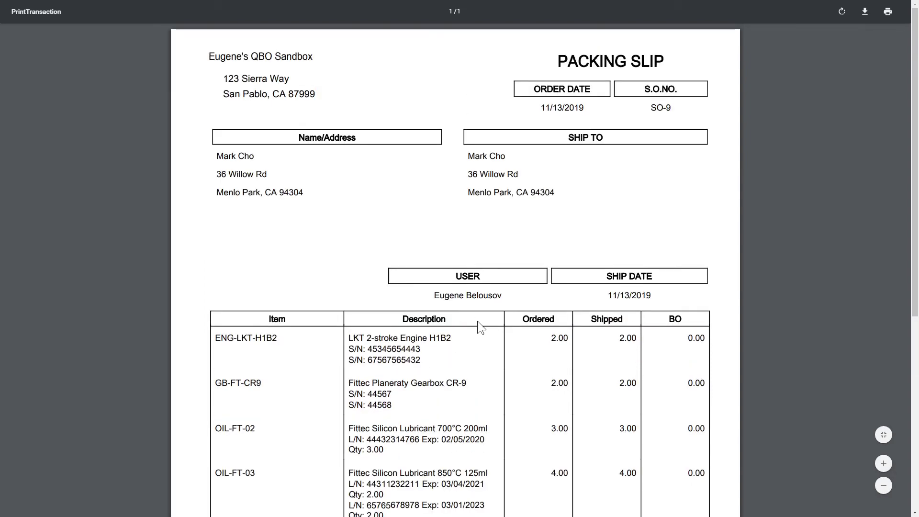